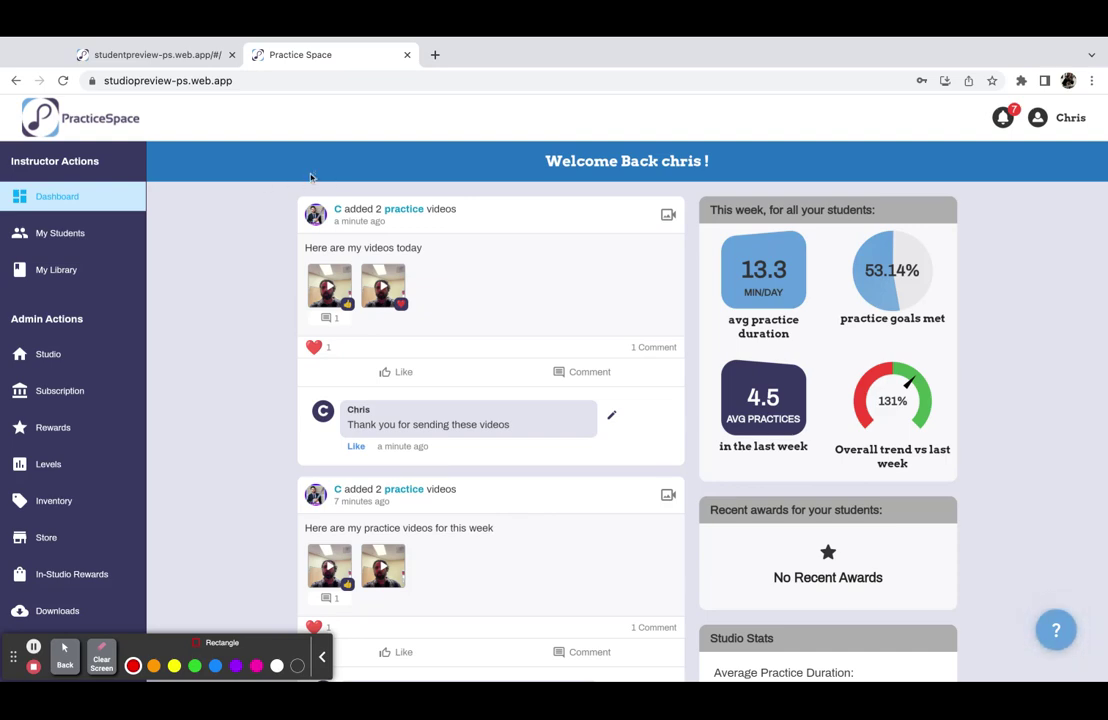
mouse_move(281, 185)
mouse_down()
mouse_move(452, 303)
mouse_move(564, 487)
mouse_move(689, 628)
mouse_move(696, 654)
mouse_up()
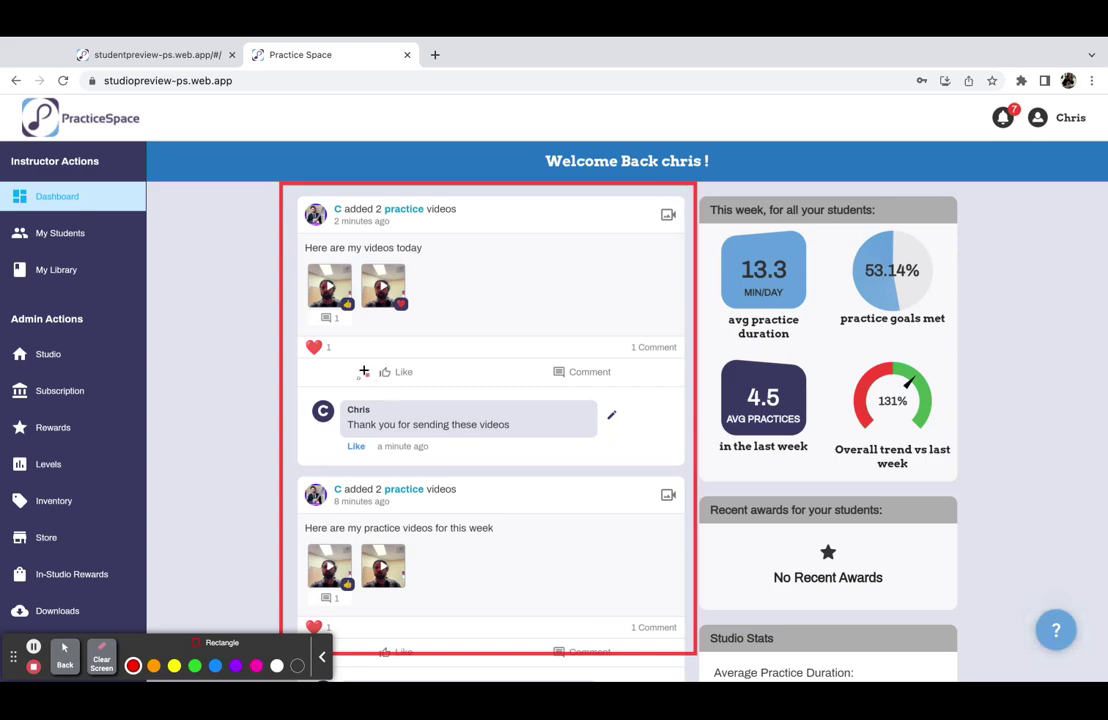
click(97, 662)
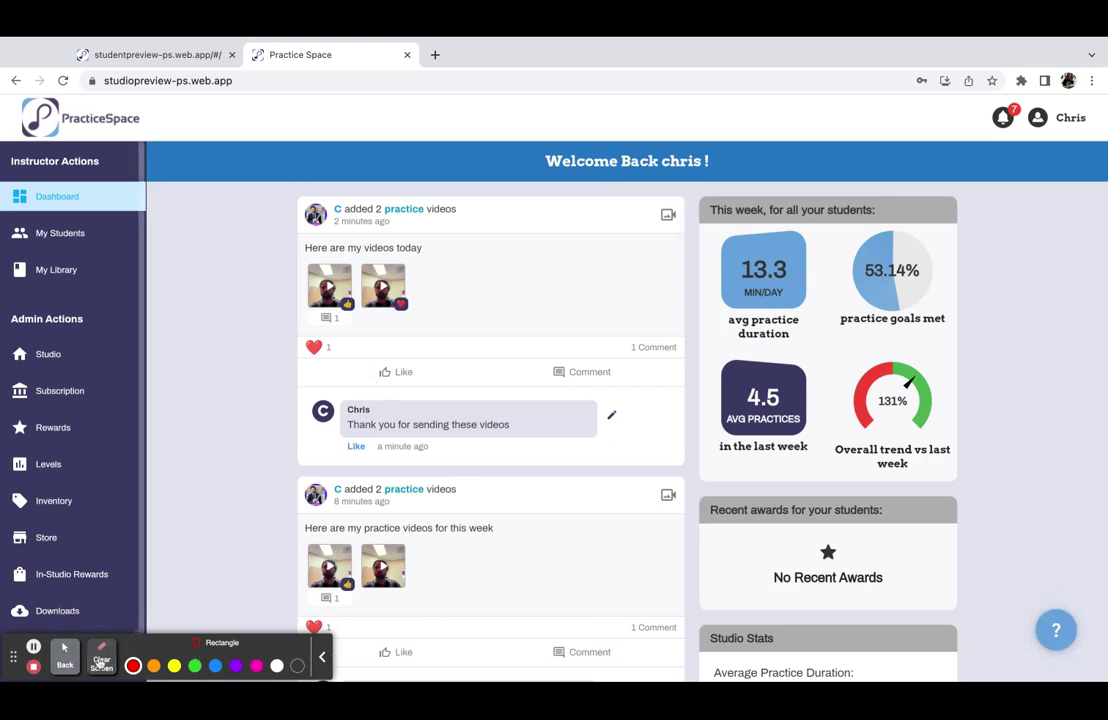
click(65, 655)
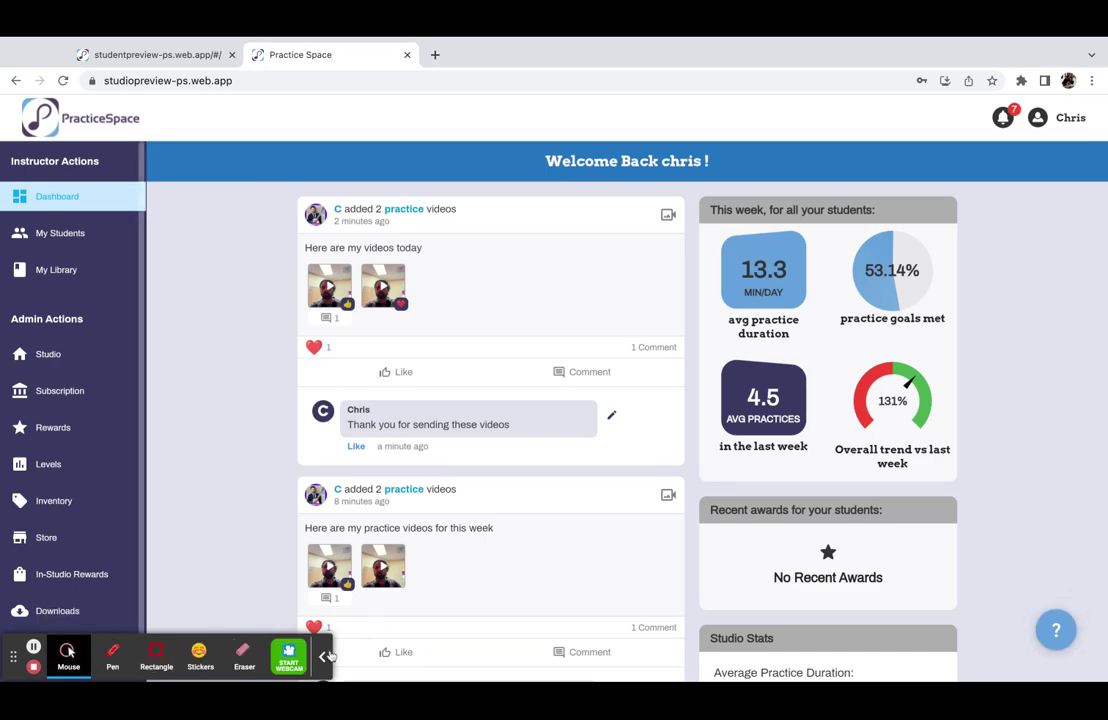
click(321, 657)
- Open the student with the purple-framed photo from the student list and start a draft lesson by copying the last lesson
click(58, 240)
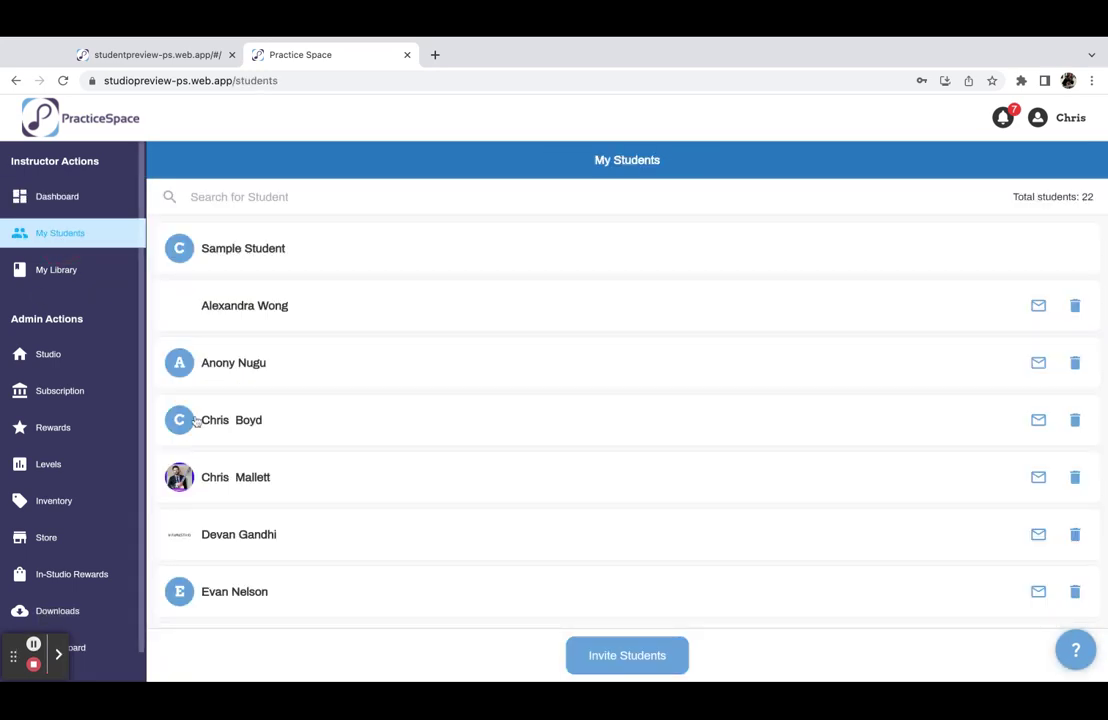
click(249, 486)
click(537, 225)
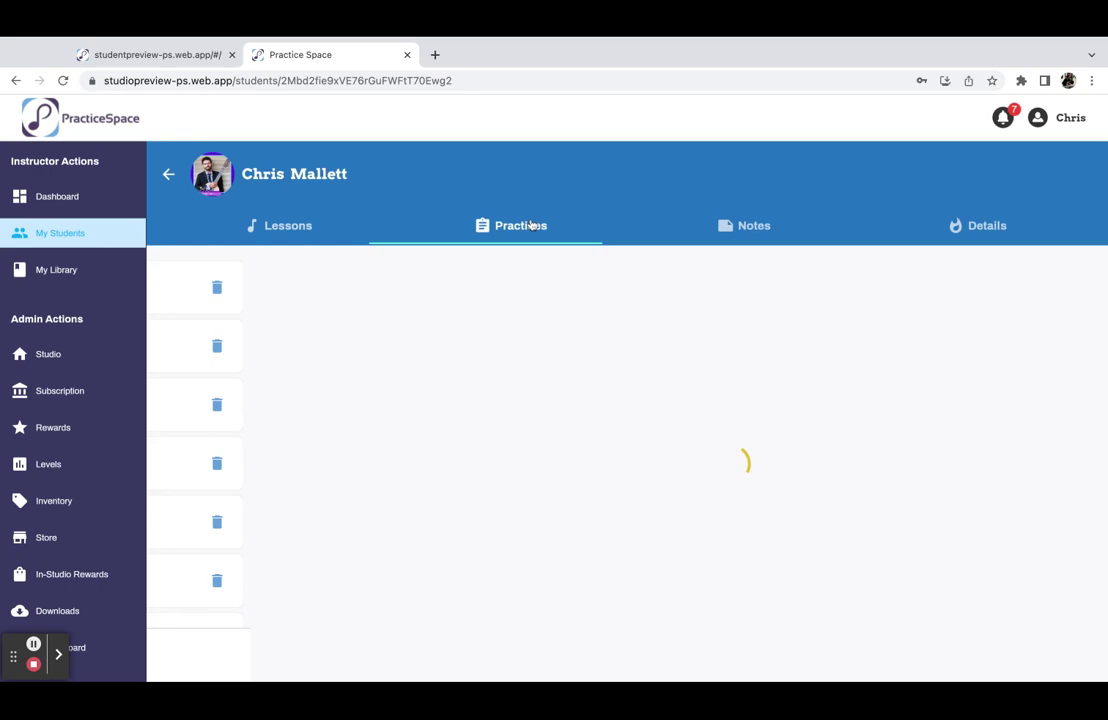
click(289, 225)
click(685, 657)
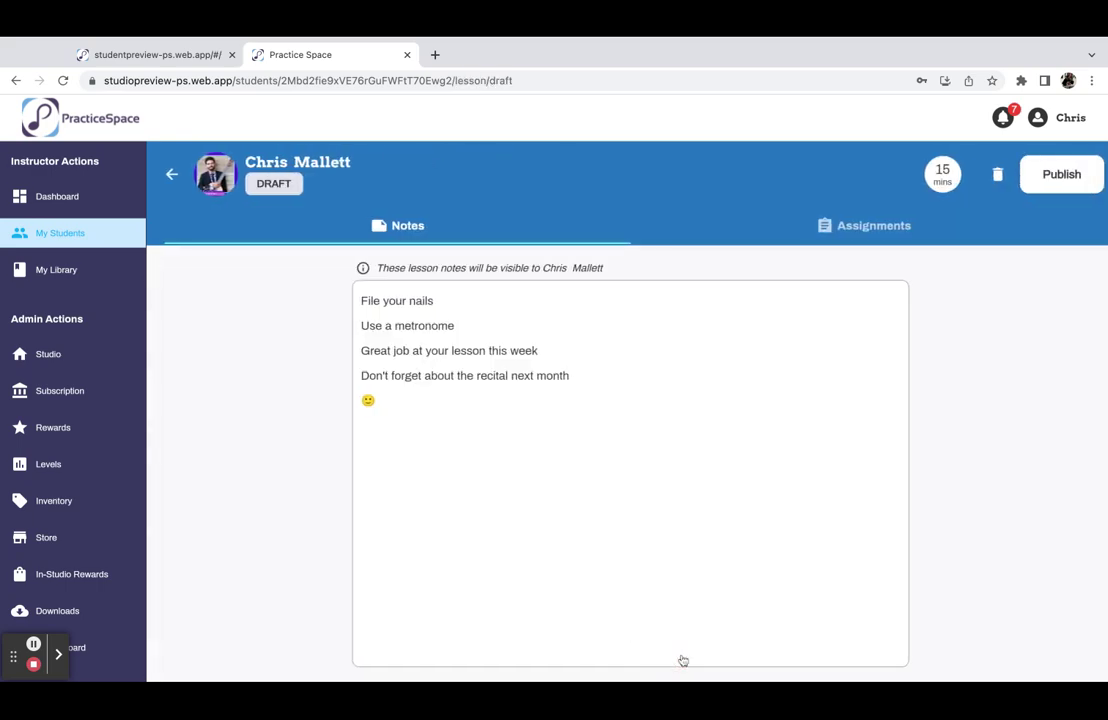
- Check the "Practice your G scale" assignment in the lesson draft, save it and publish the lesson
click(860, 225)
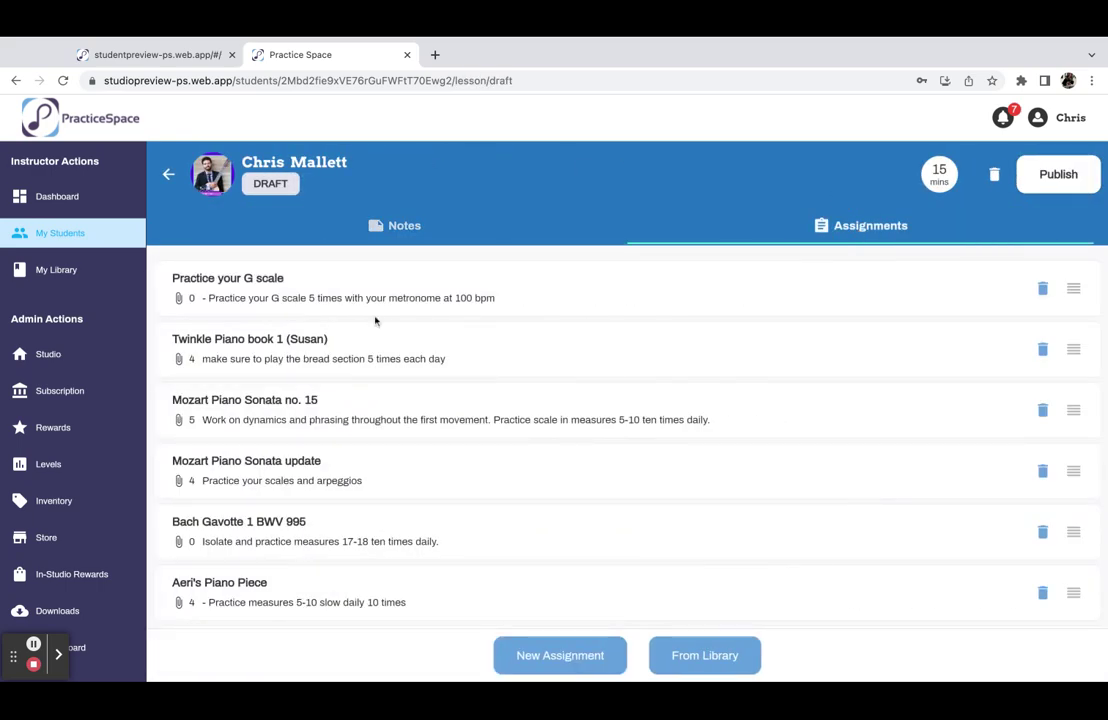
click(341, 295)
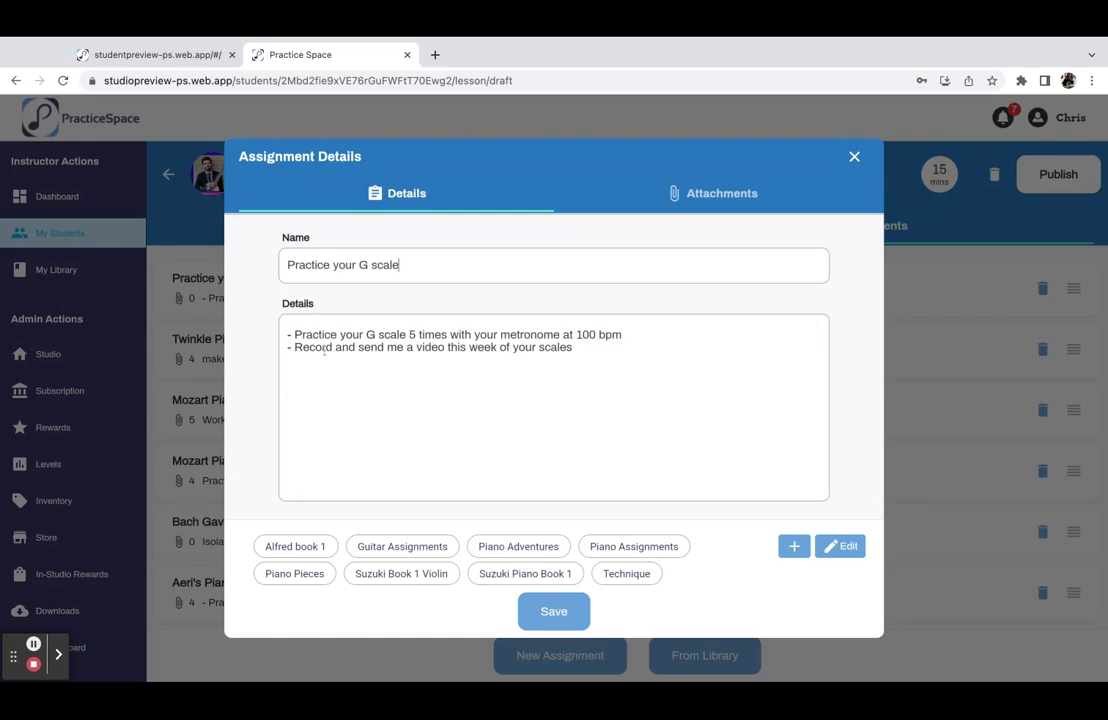
click(552, 612)
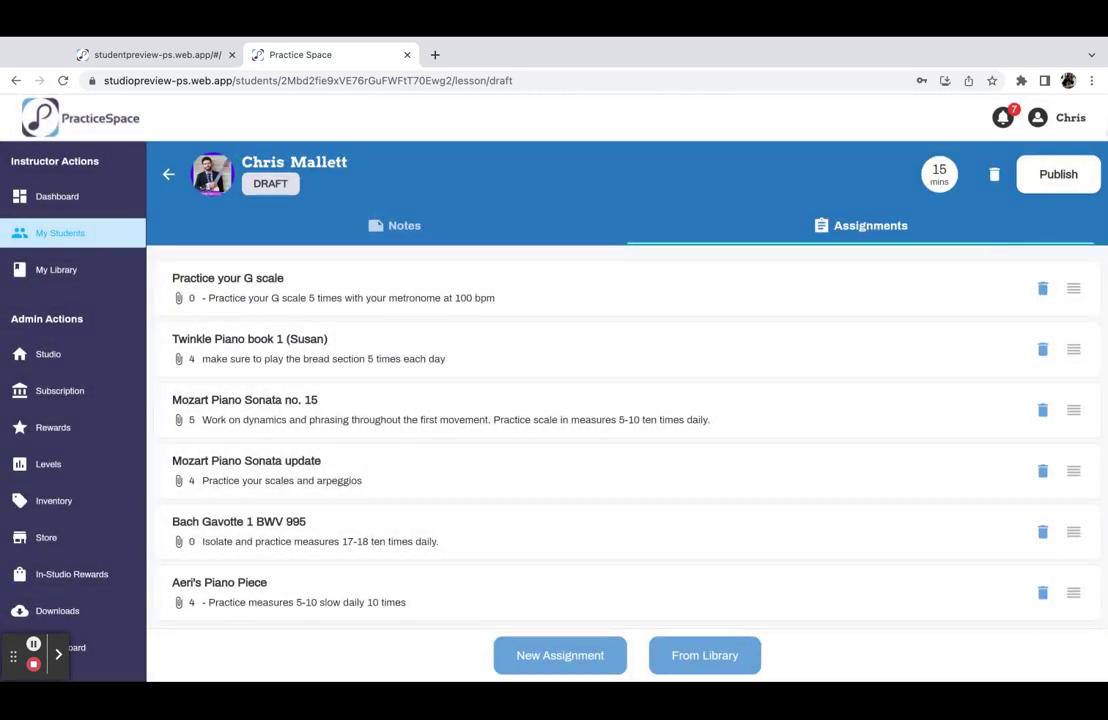
click(1060, 177)
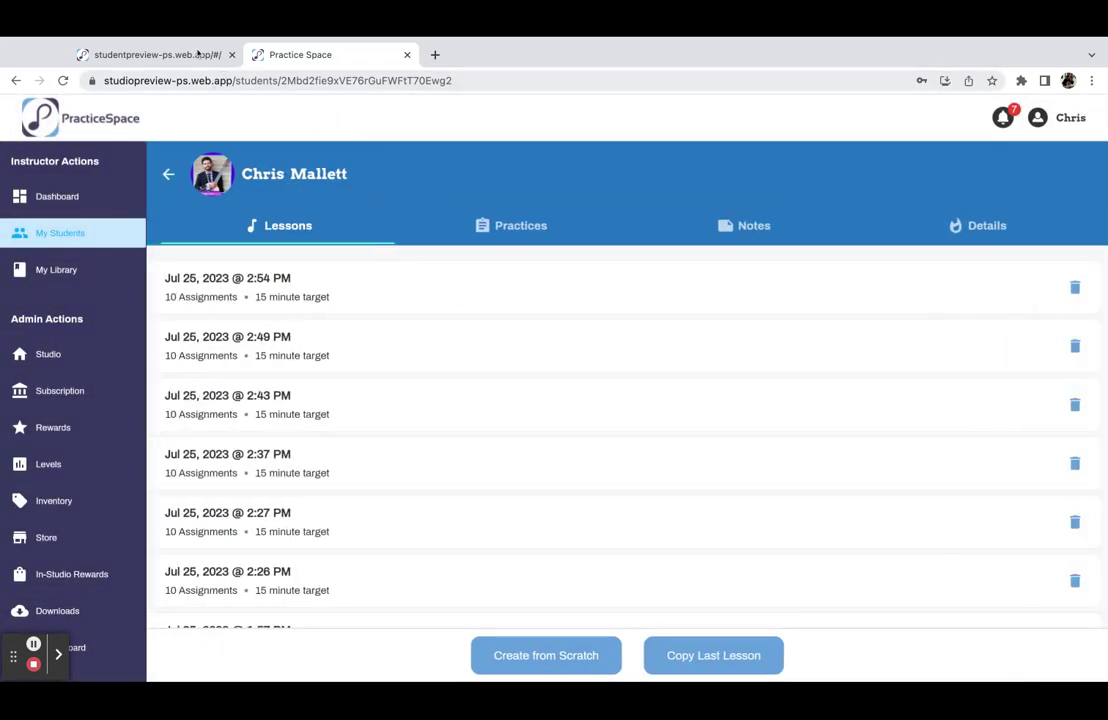
- Switch to the student web app and start a practice session
click(70, 195)
click(158, 55)
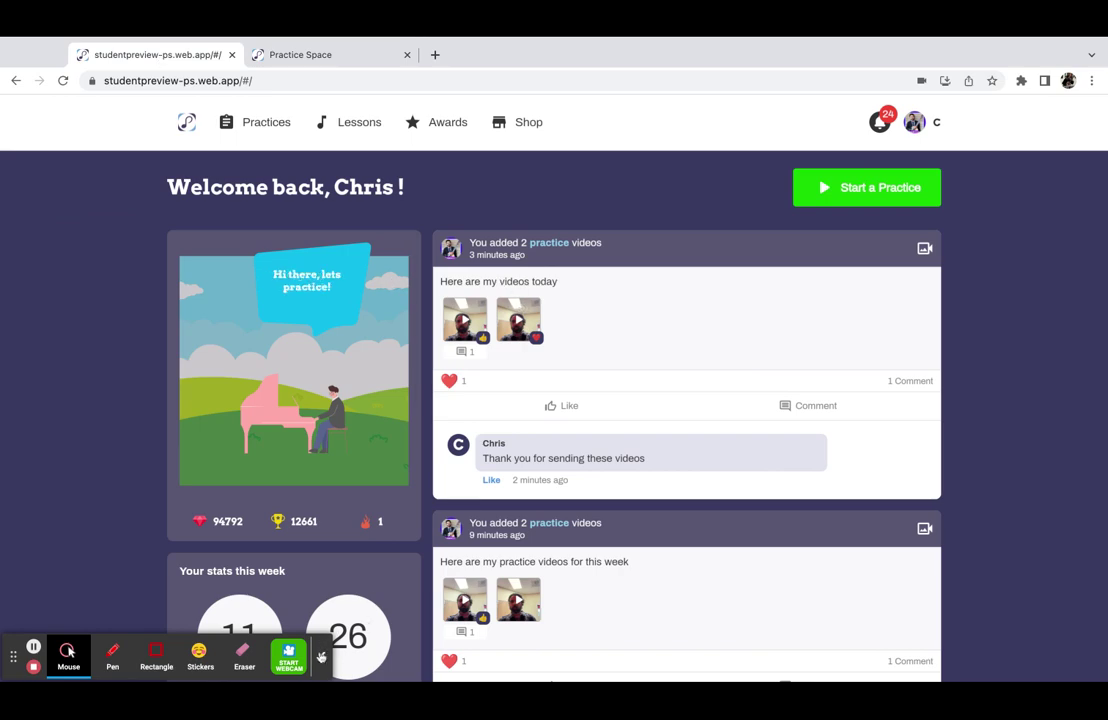
click(322, 656)
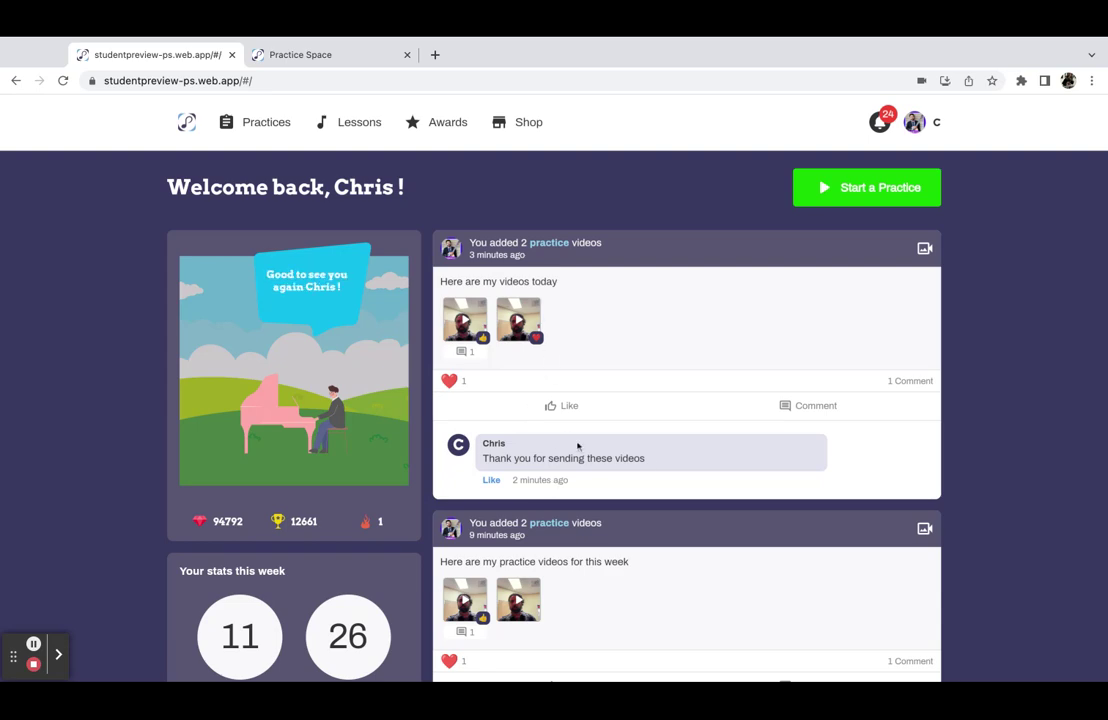
click(848, 188)
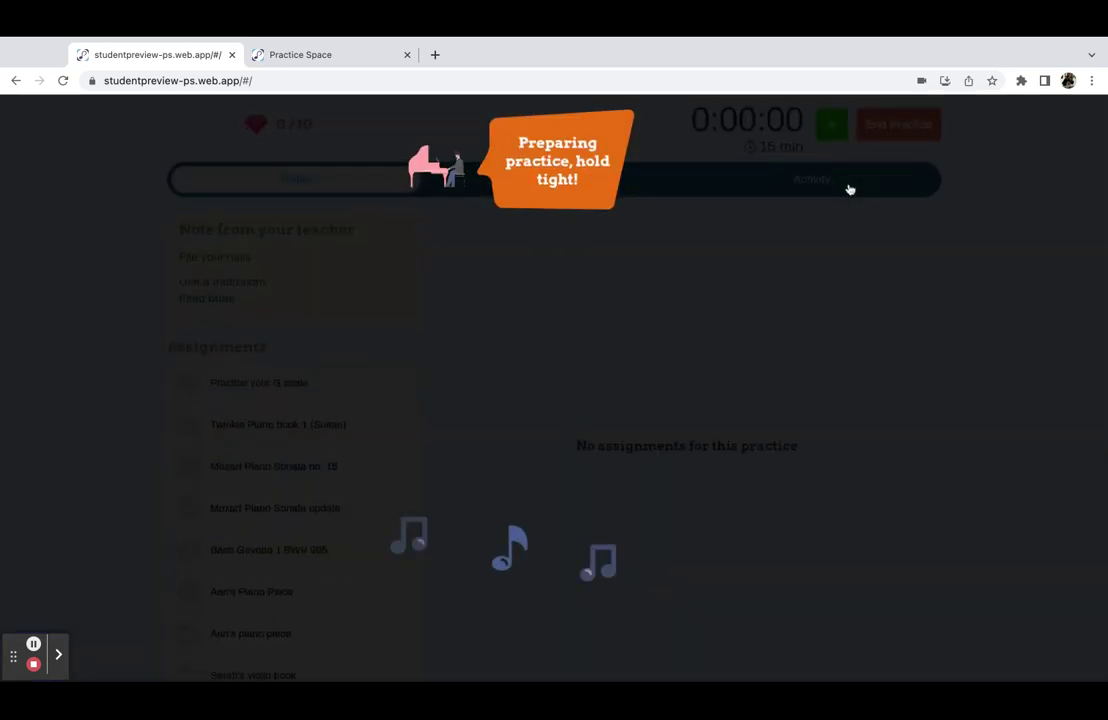
click(483, 610)
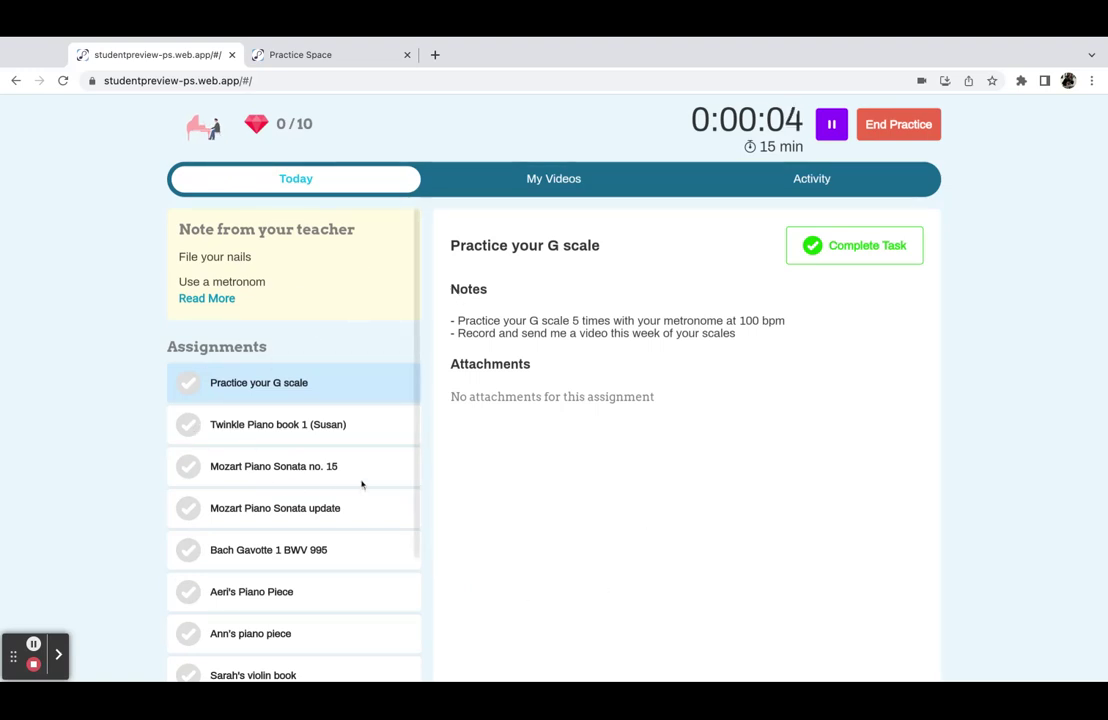
- Record a short video for this practice session and name it "Feed Video"
click(568, 181)
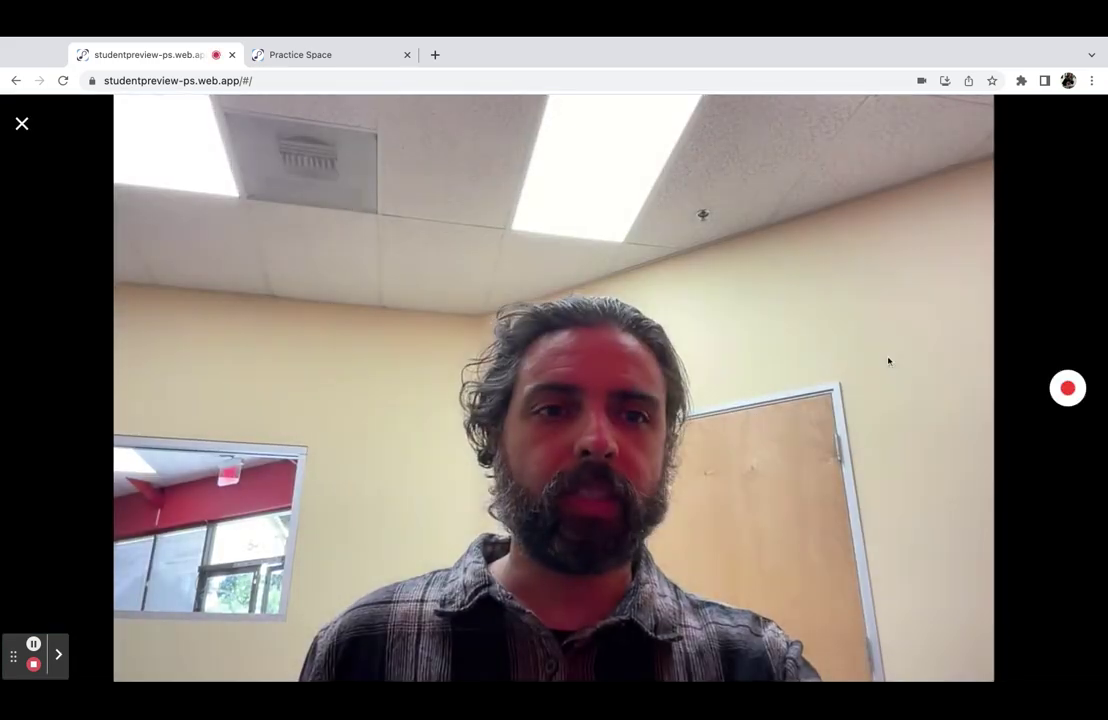
click(1066, 390)
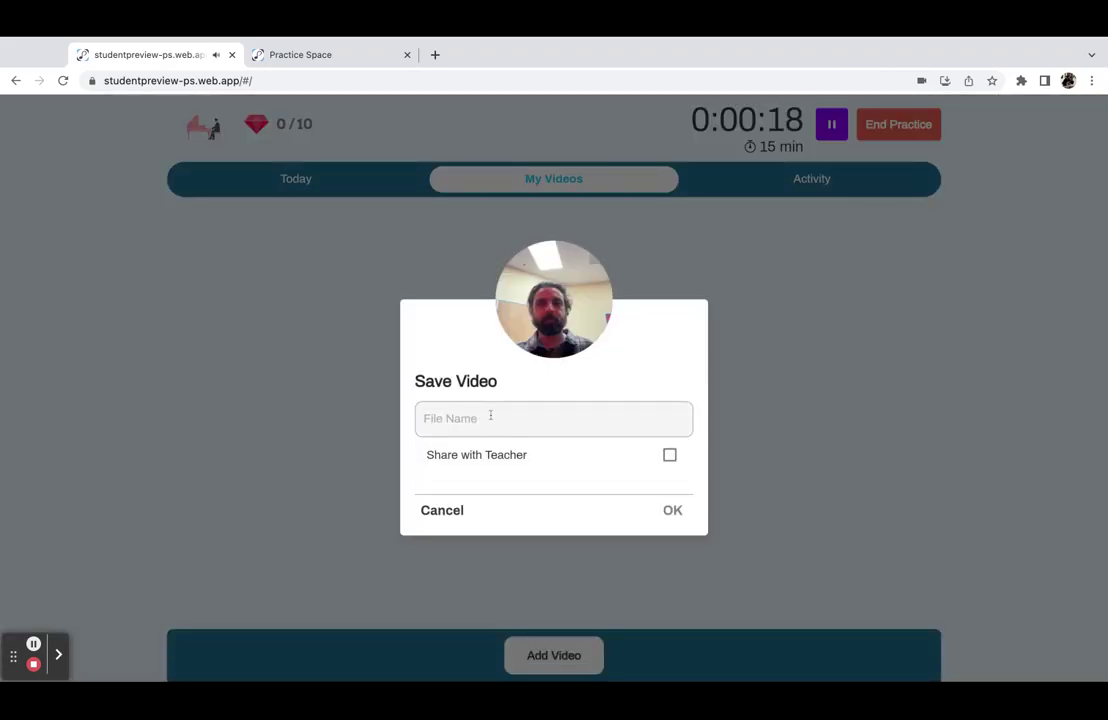
click(485, 415)
text(Feed)
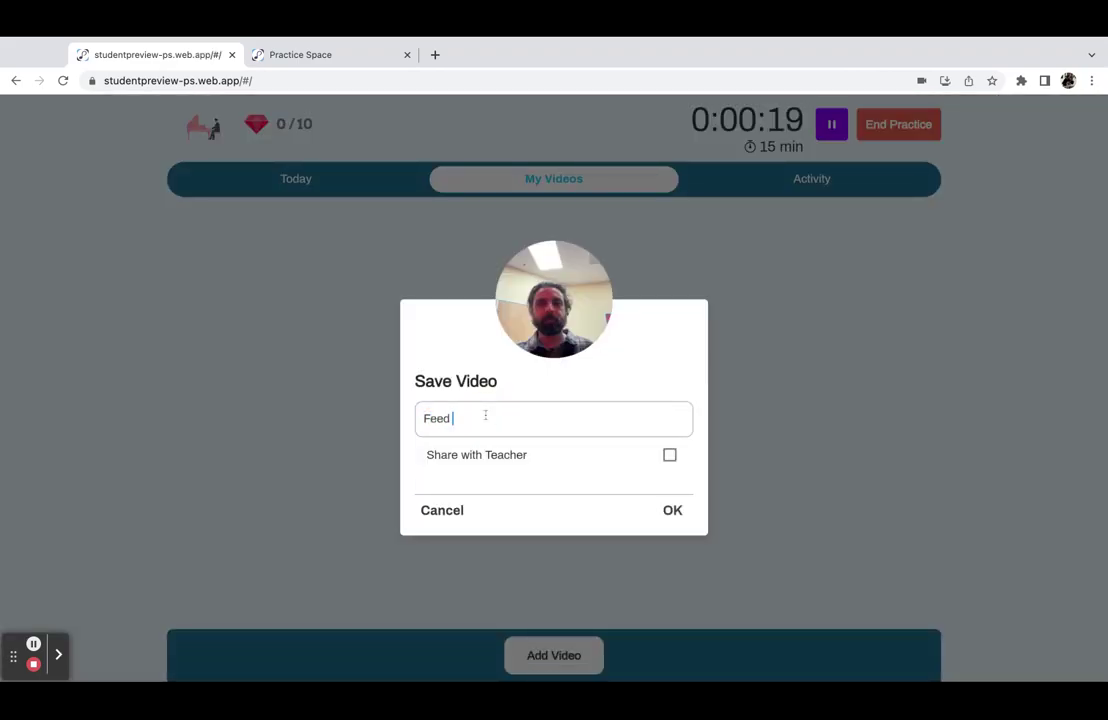
text( Video)
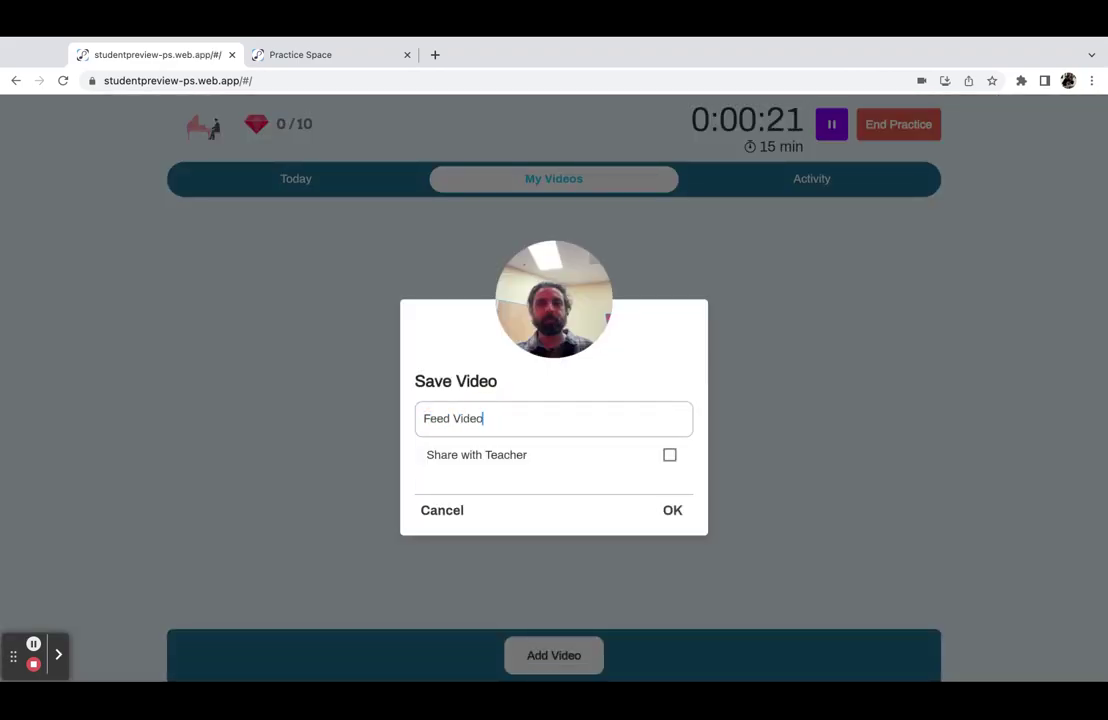
- Share the video with the teacher, include the message "Here is the first video of the day" and save it
click(669, 457)
click(466, 463)
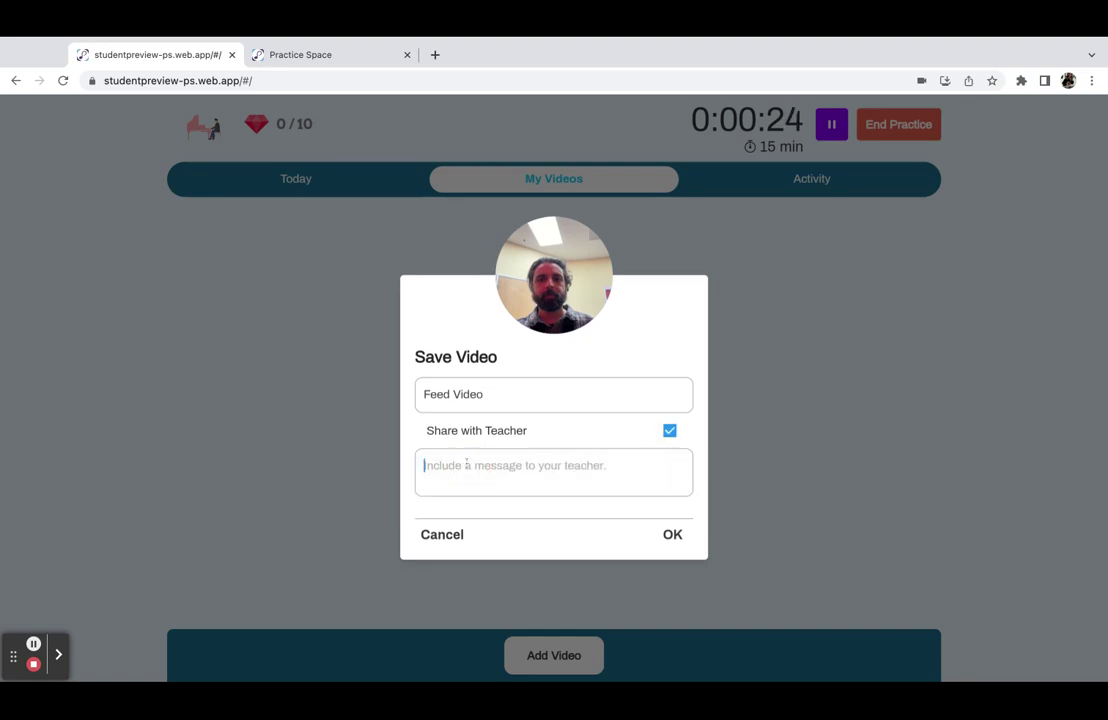
text(Here is )
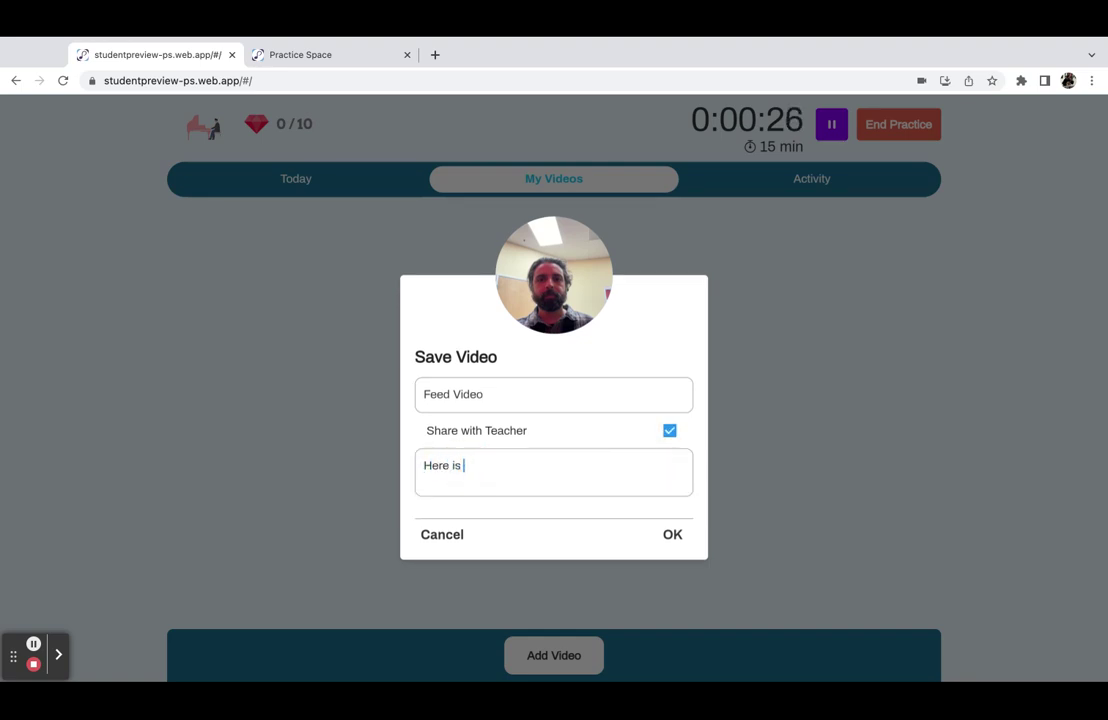
text(the fist)
key(BackSpace)
key(BackSpace)
key(BackSpace)
text(rst video of the day)
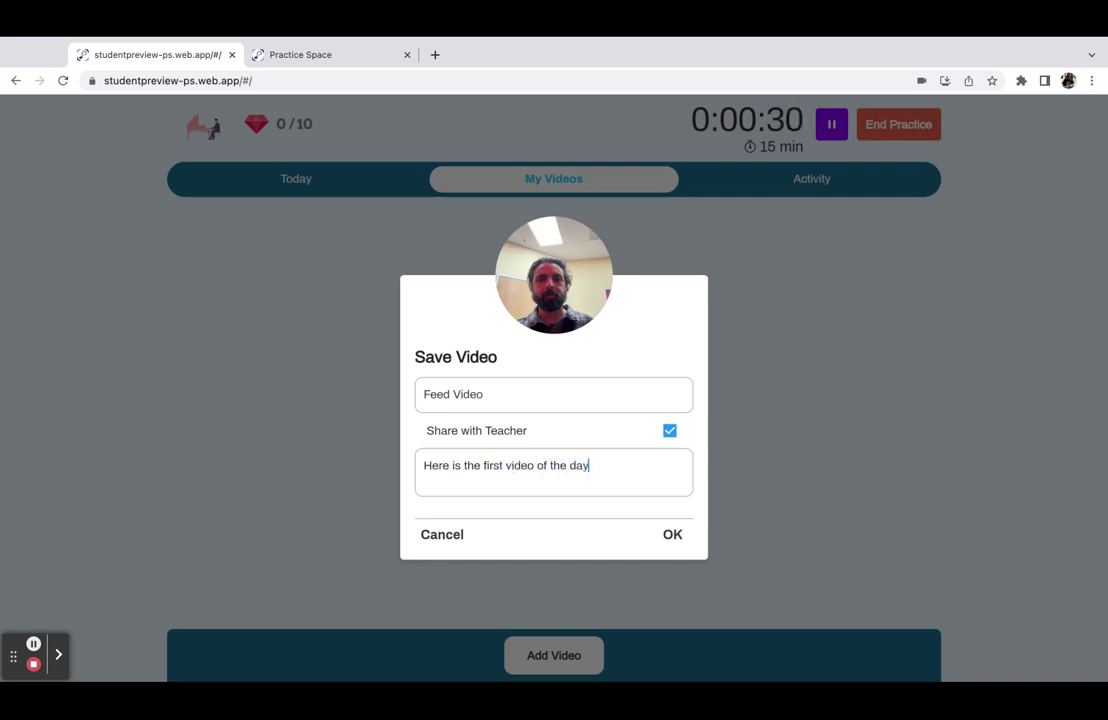
click(675, 536)
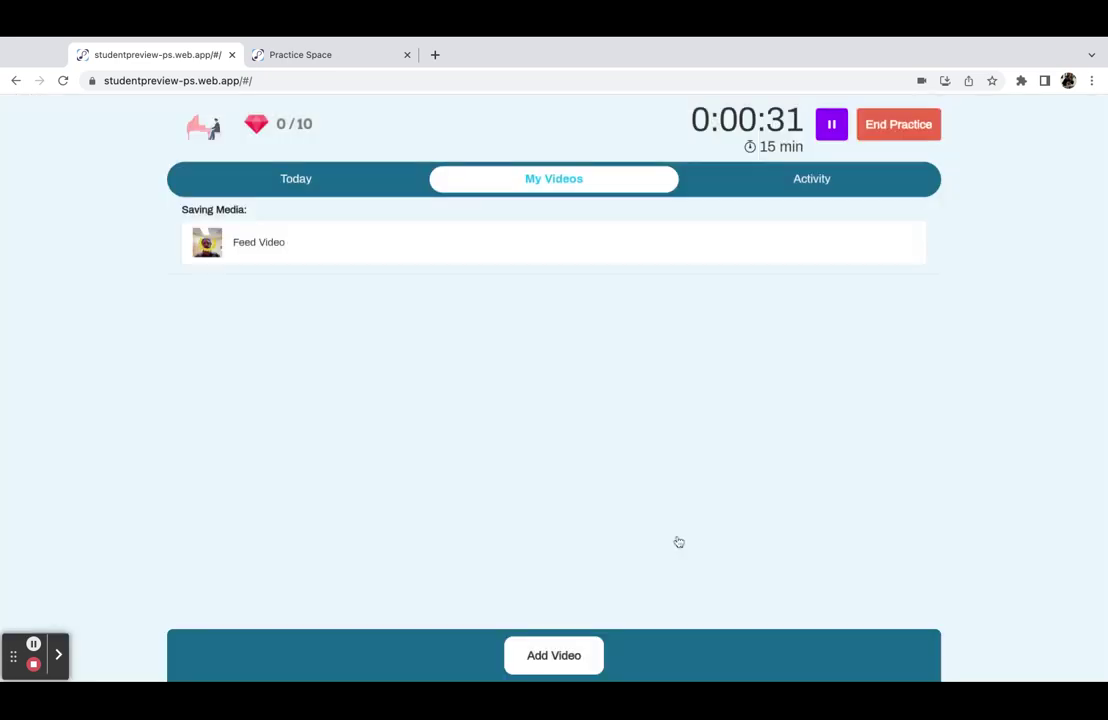
- Record a second video for this practice session and name it "Practice Video"
click(545, 660)
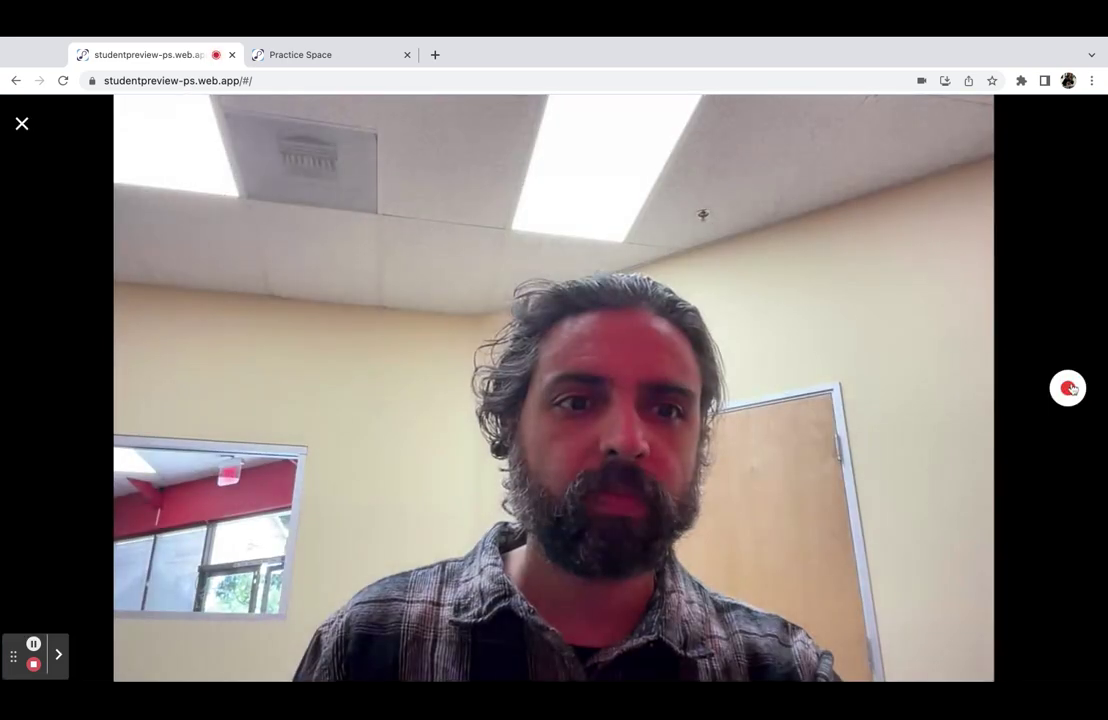
click(1068, 388)
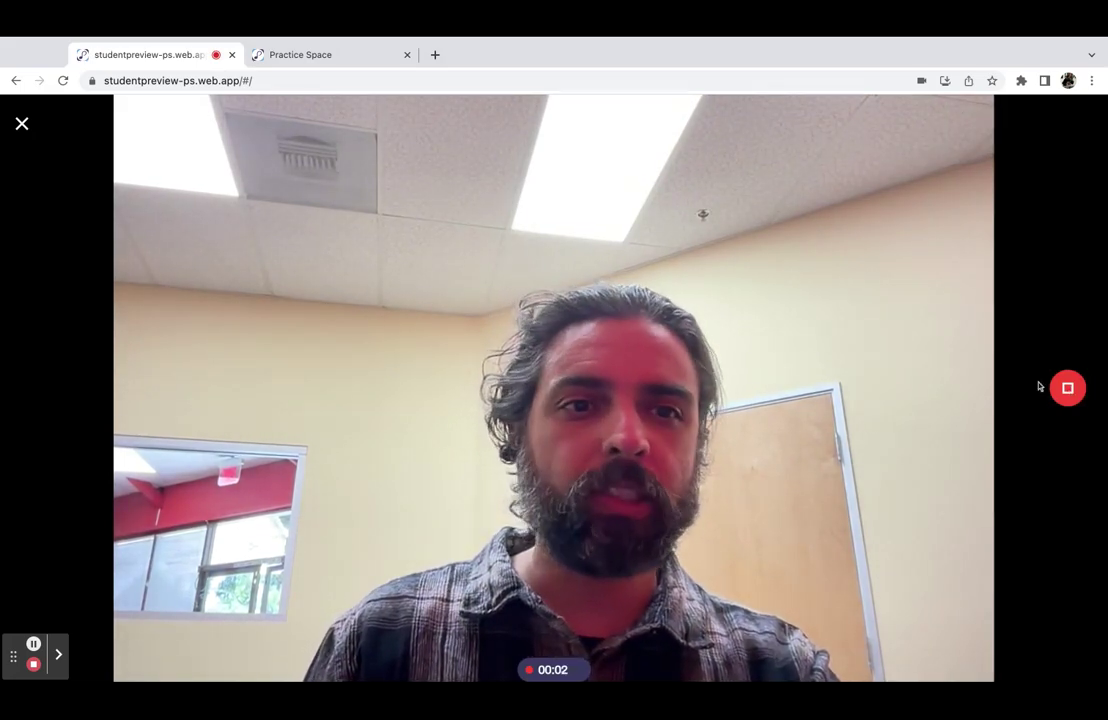
click(1070, 389)
click(487, 415)
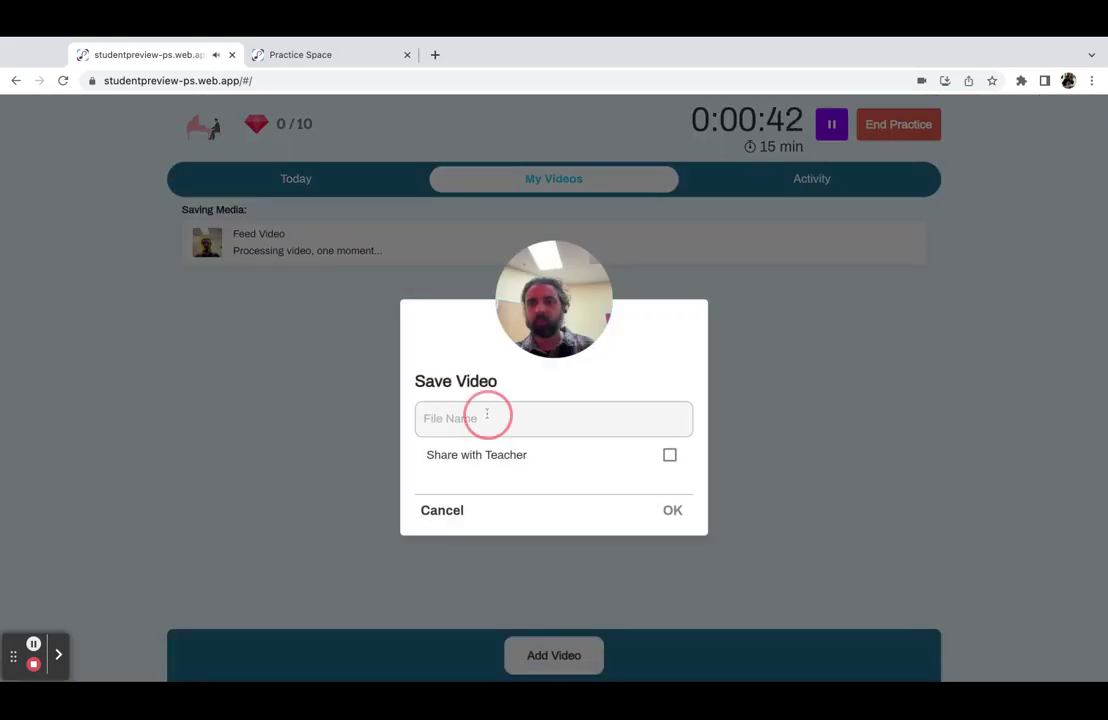
text(Prac)
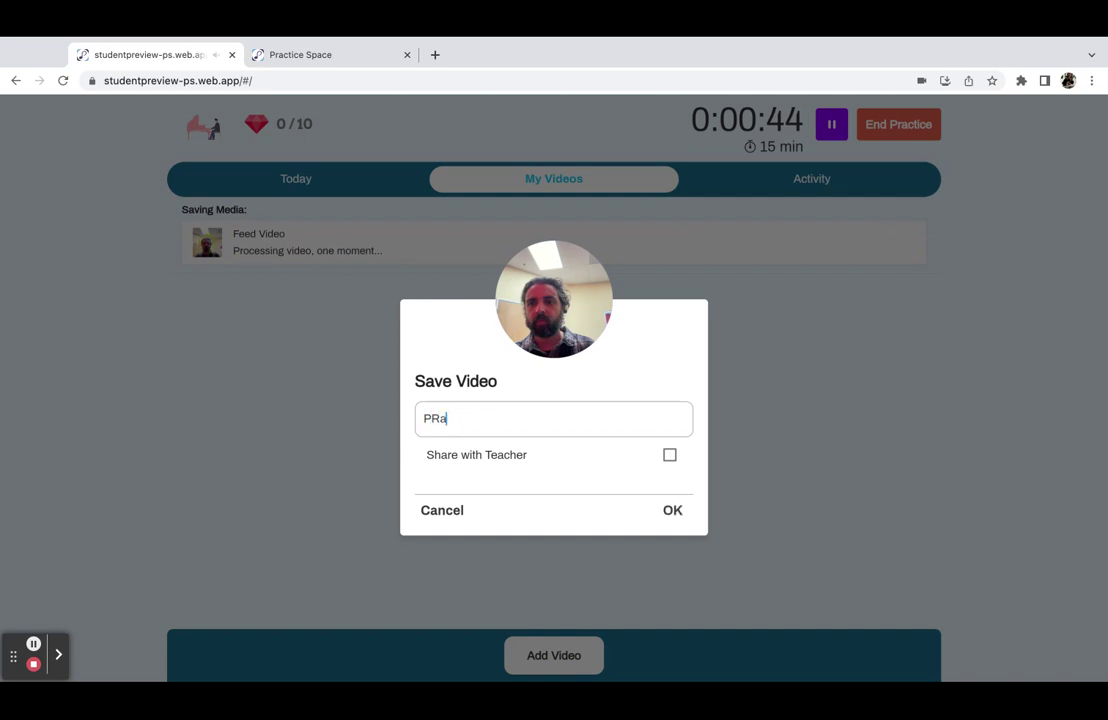
text(tice Video)
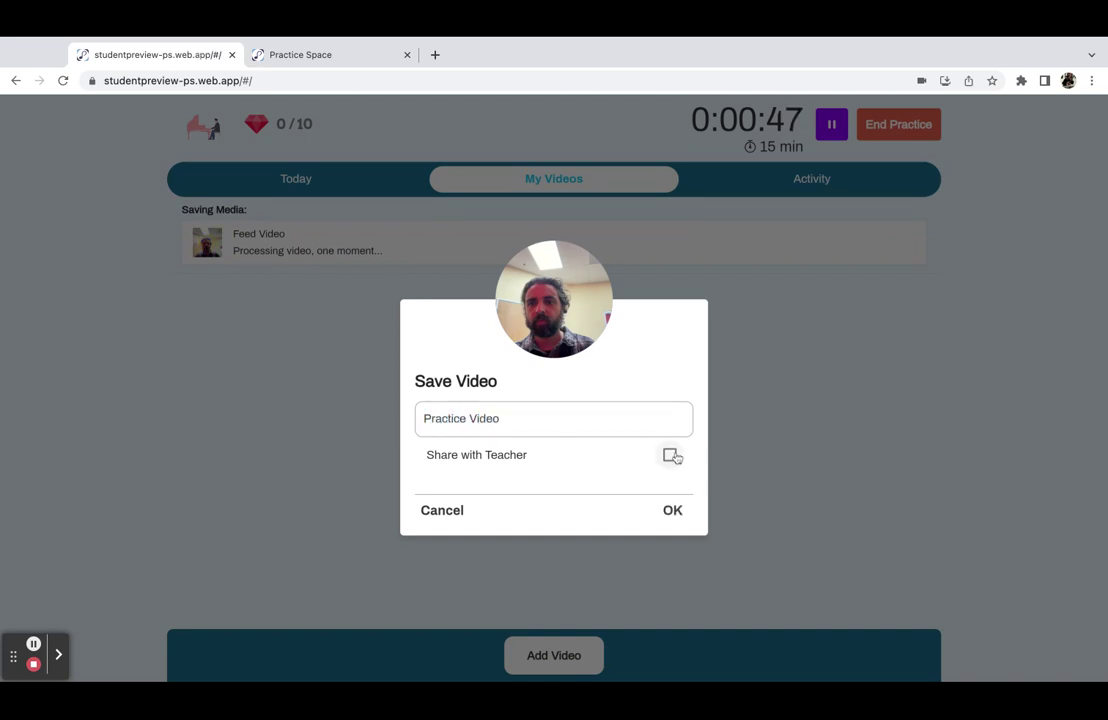
- Share the second video with the teacher with the message "Here is my practice video" and save it
click(669, 455)
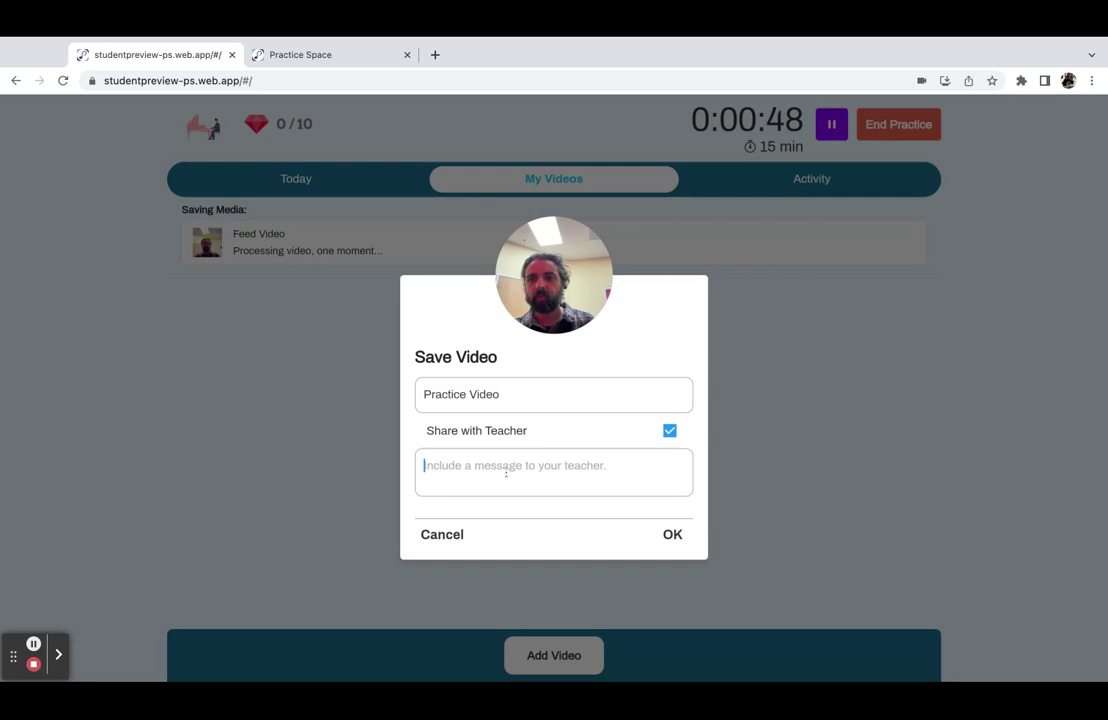
click(506, 473)
text(Here is my )
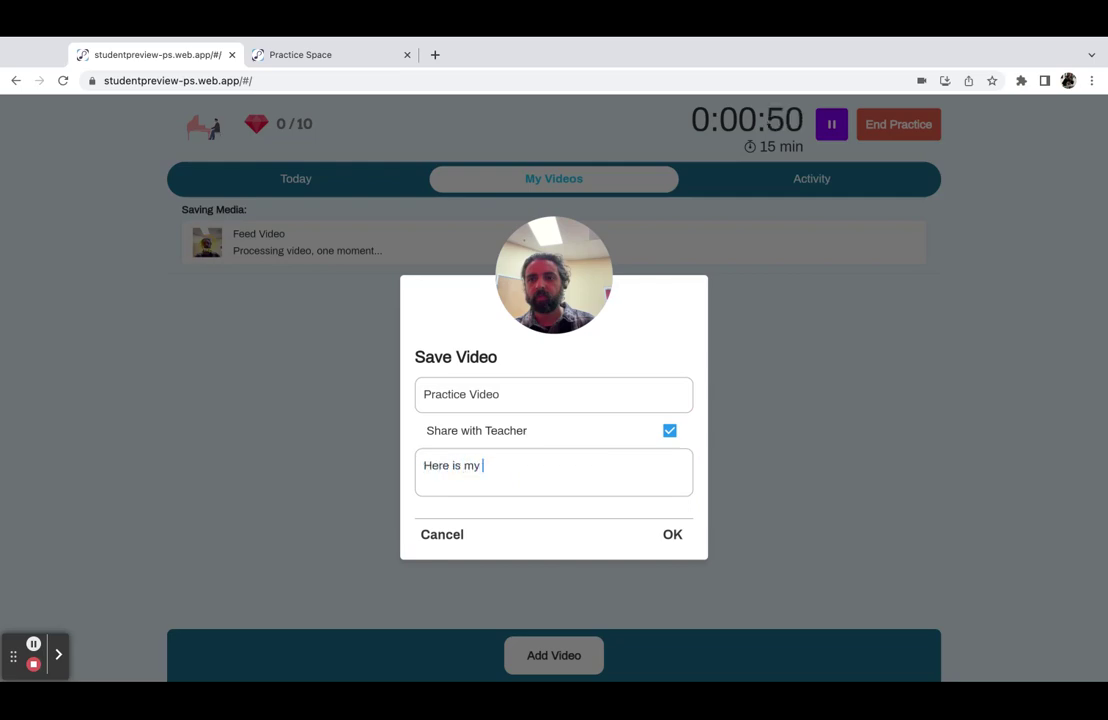
text(practice video)
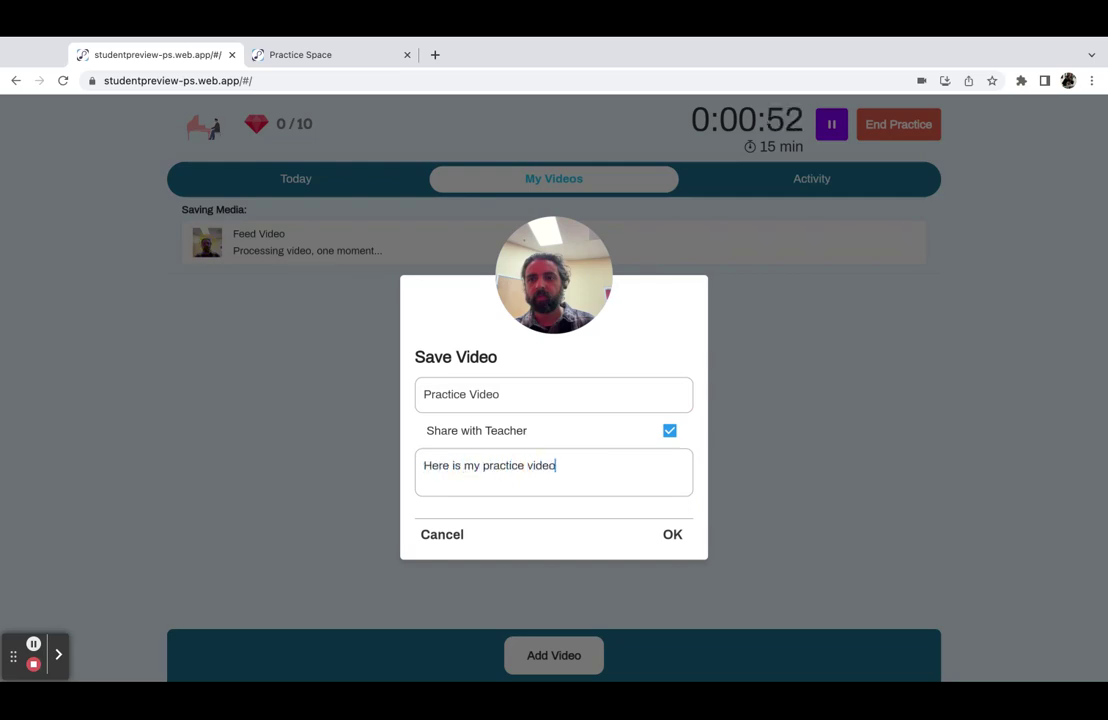
click(673, 534)
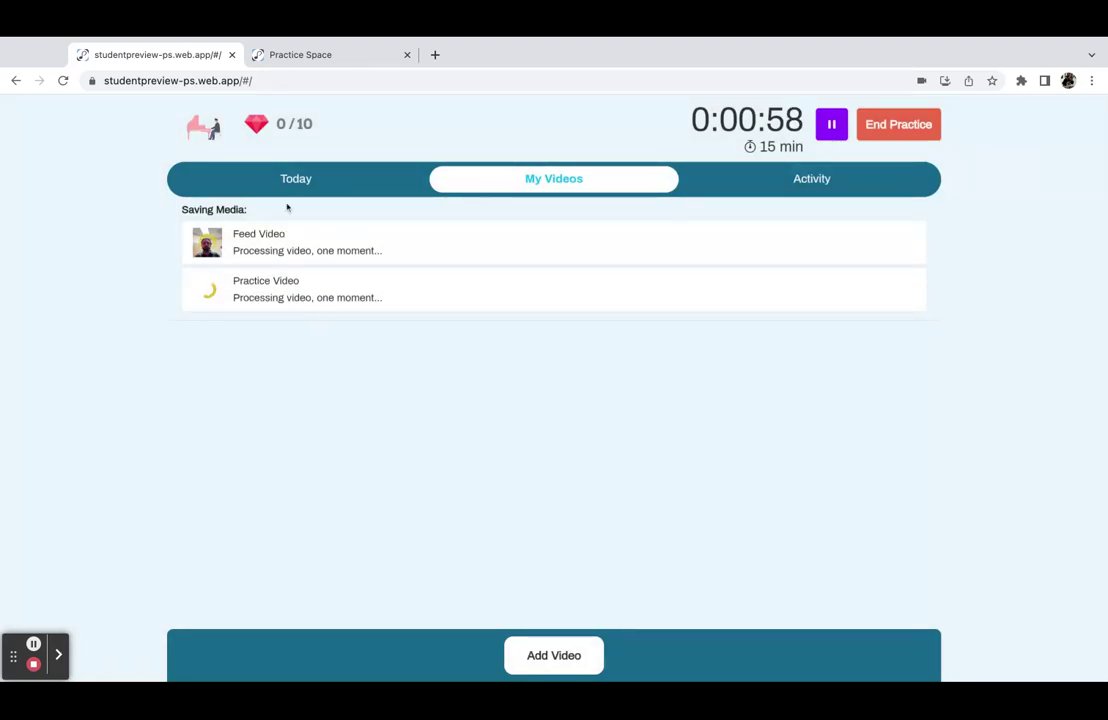
- Review today's assignments and the activity feed within the practice session
click(307, 179)
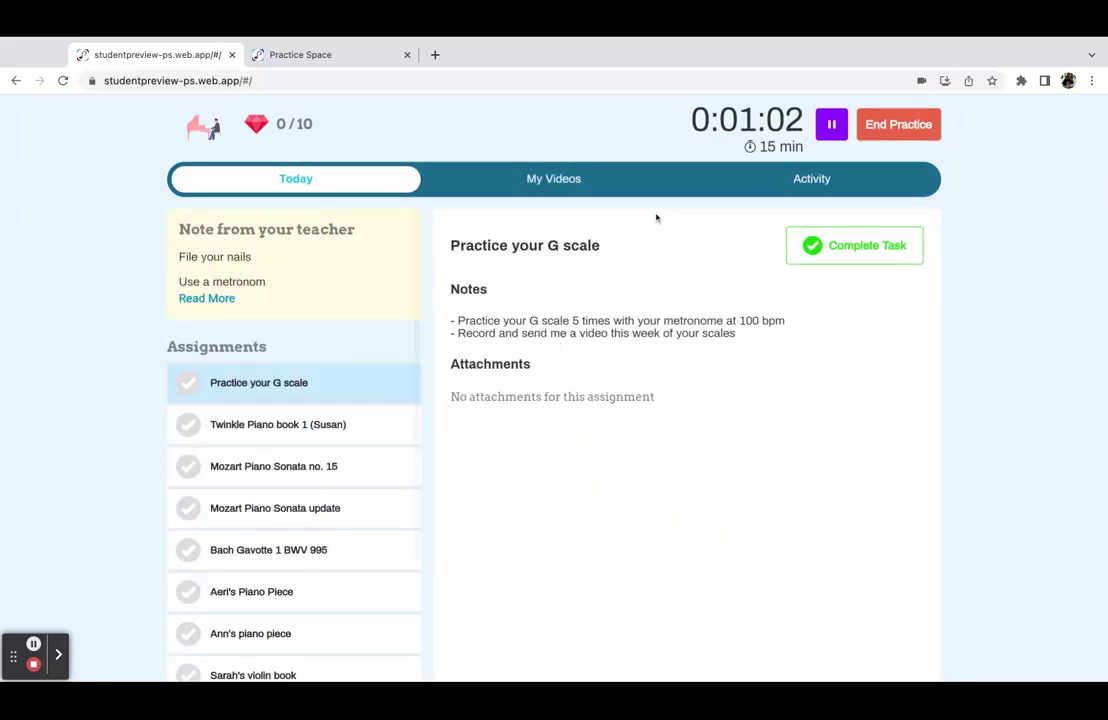
click(823, 178)
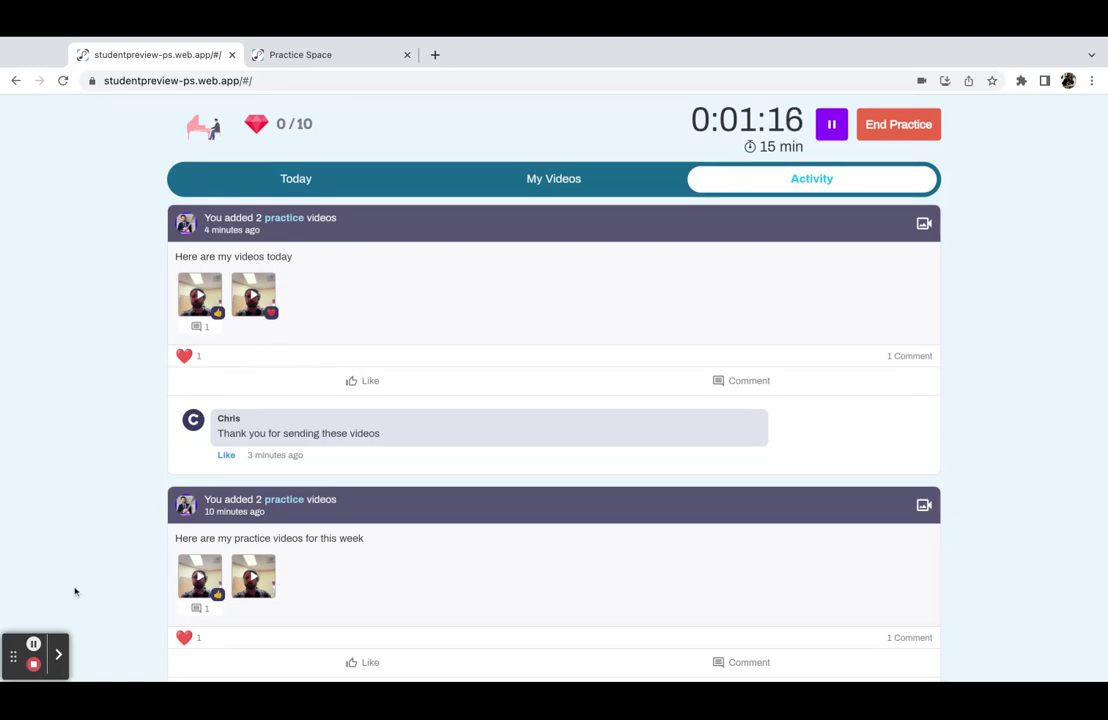
click(33, 644)
- End the practice session as done, rate it five stars and submit the note "Here are my videos I recorded today"
click(886, 130)
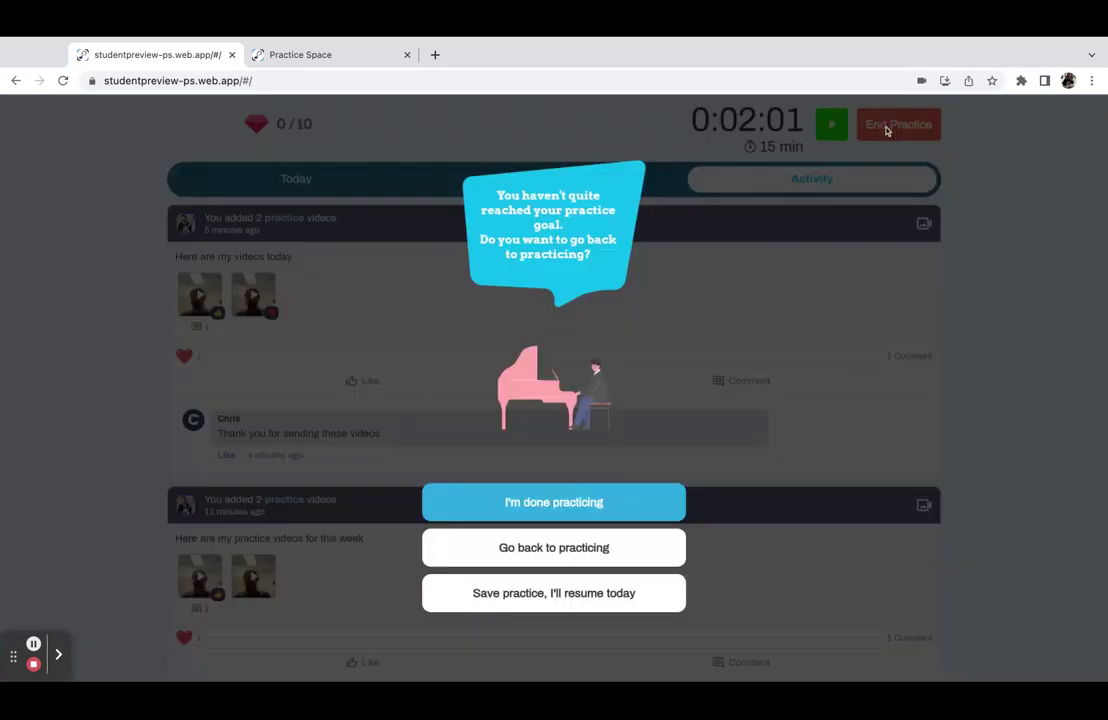
click(555, 503)
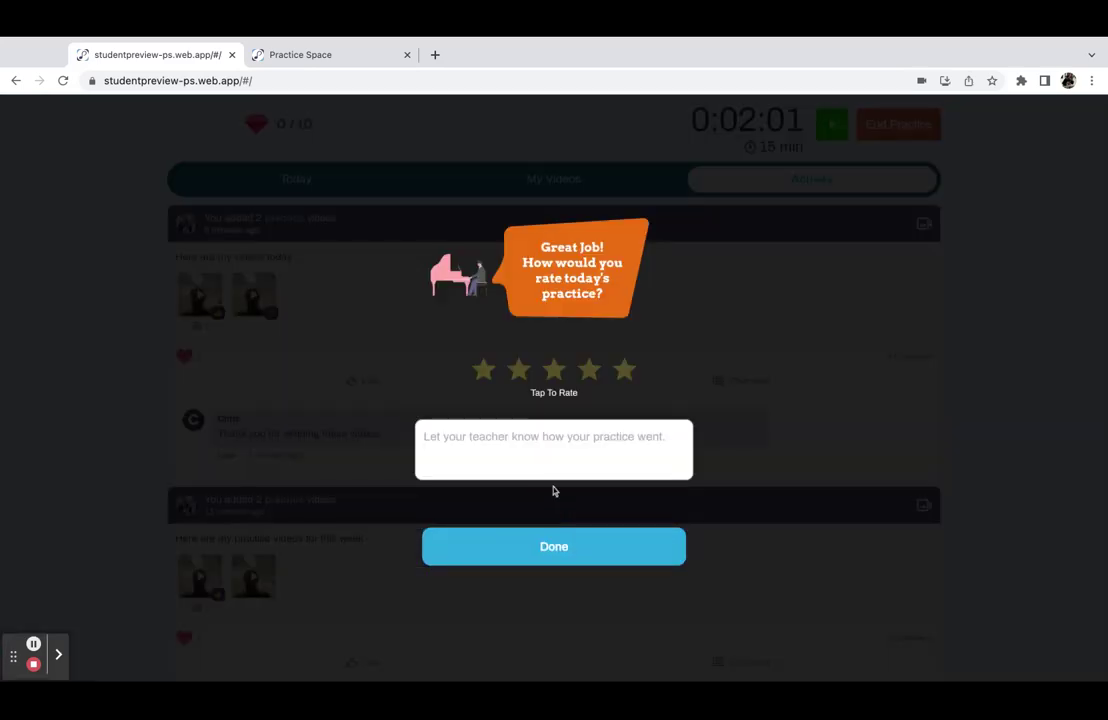
click(624, 369)
click(507, 440)
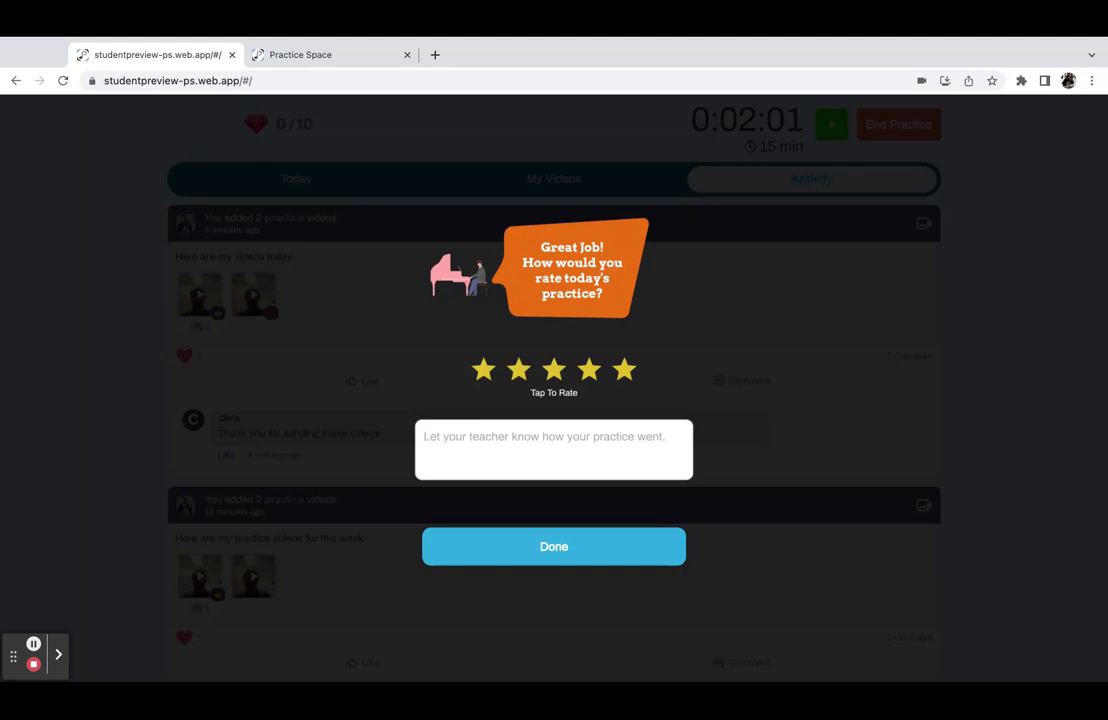
text(Here are)
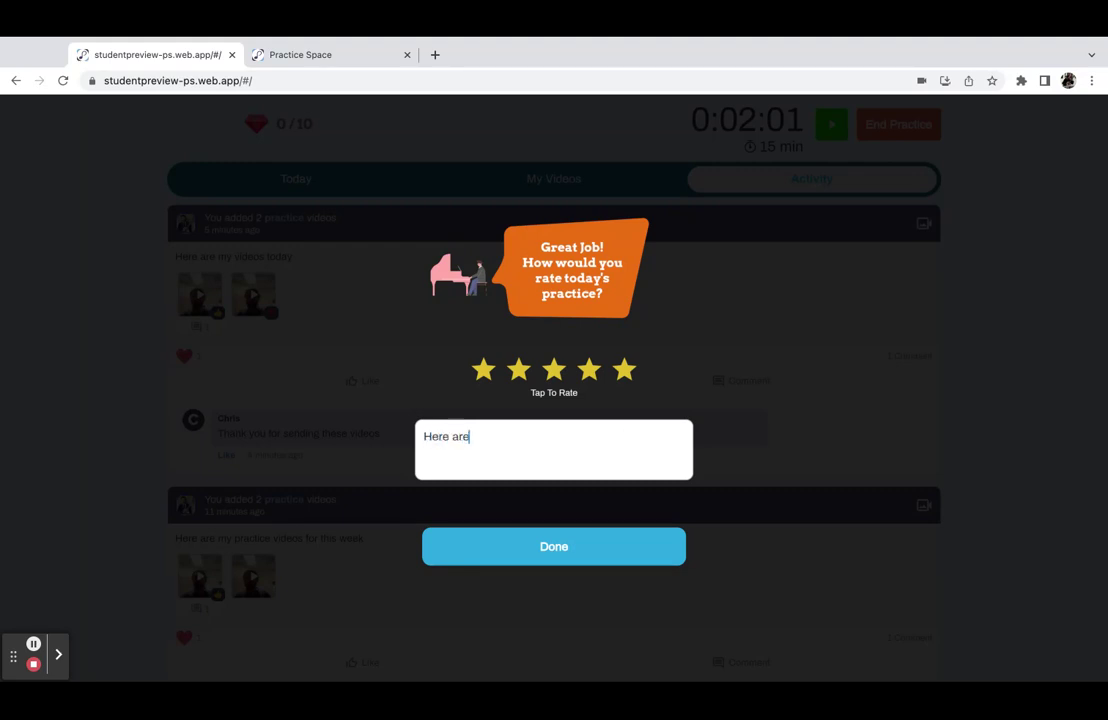
text( my videos I recorded today)
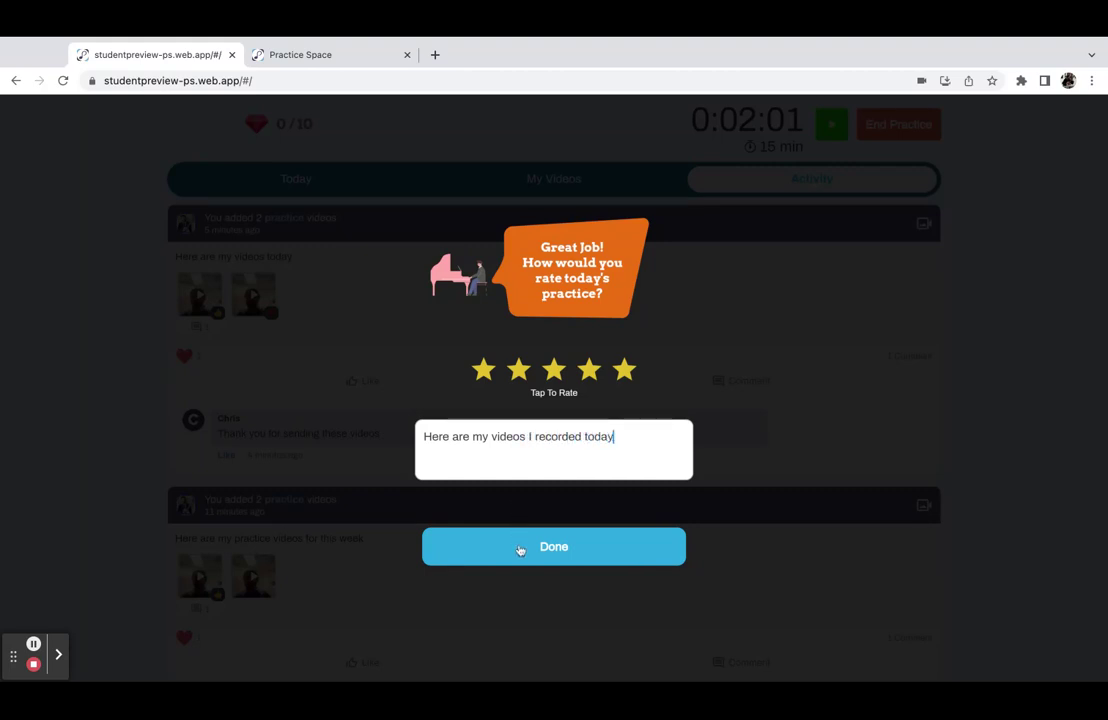
click(519, 556)
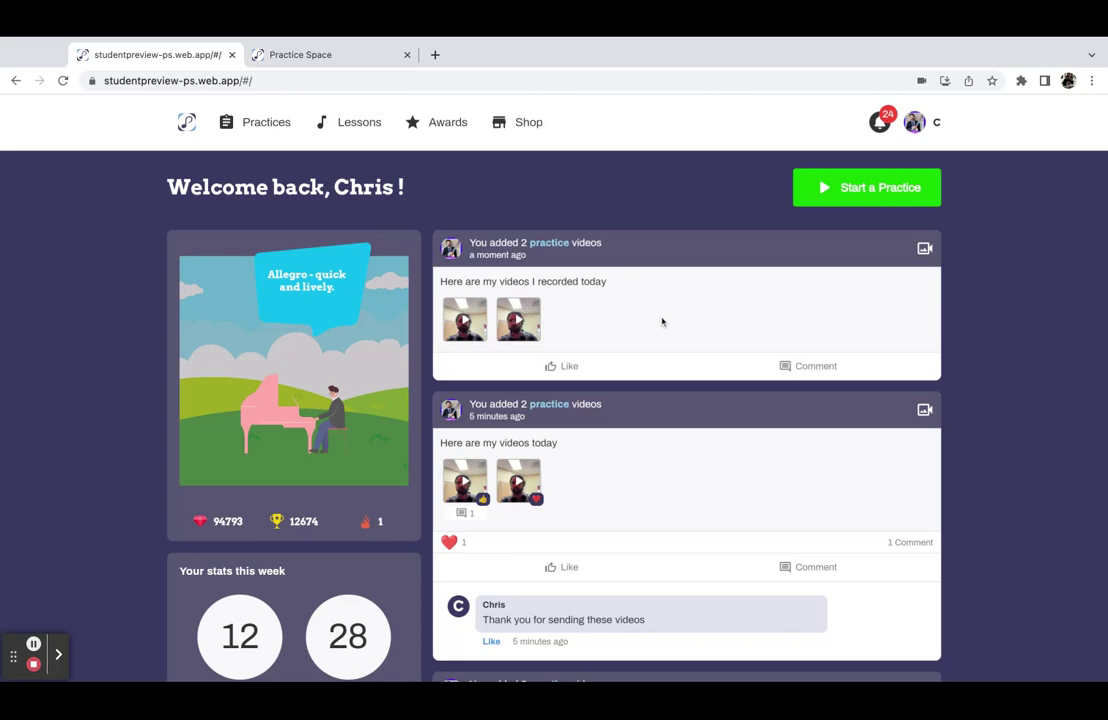
- Look through the student's notifications about teacher reactions and comments, and close the list
click(882, 125)
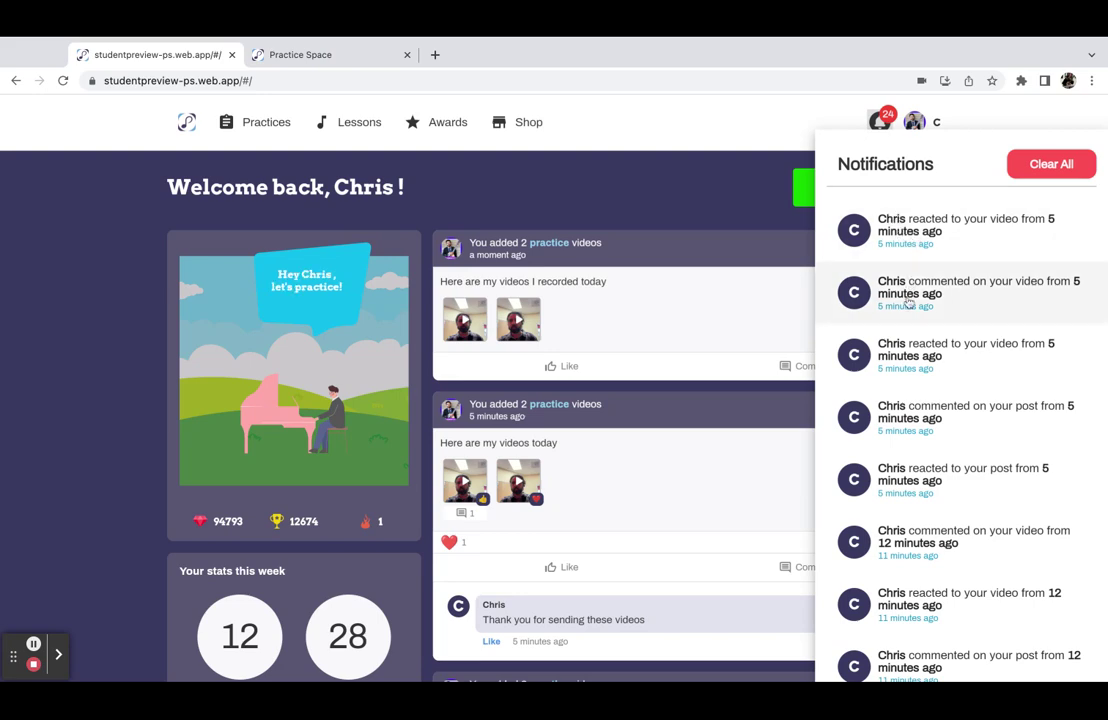
click(727, 132)
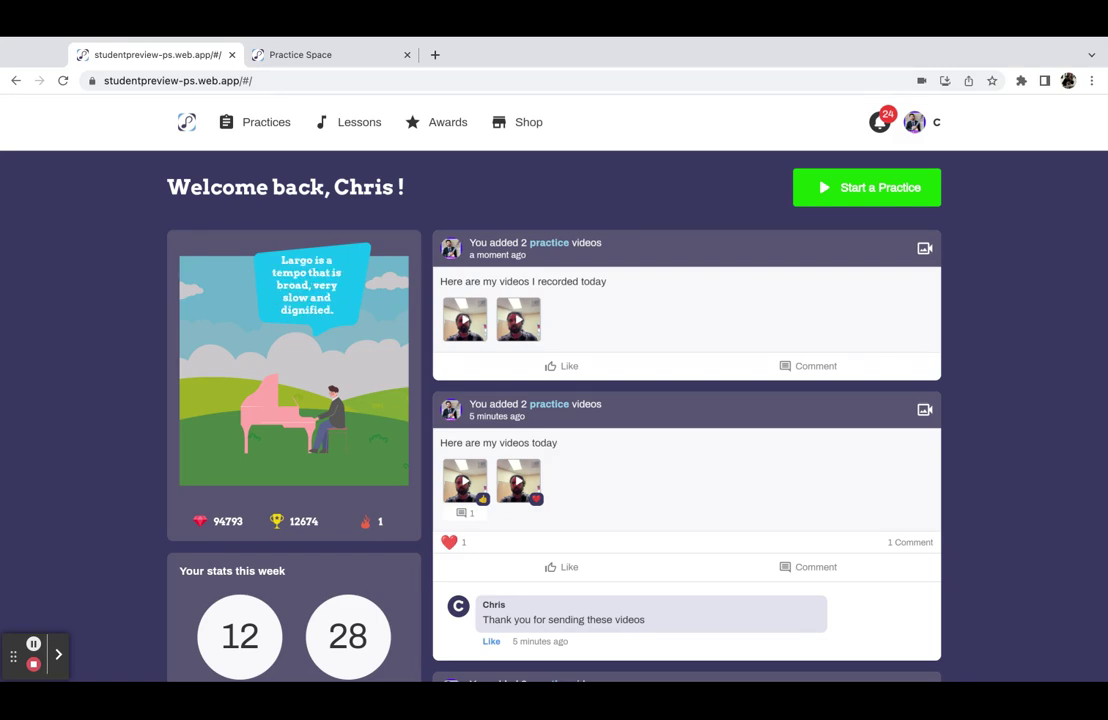
- In the teacher's Practice Space tab, give the newest practice post a heart and post the comment "THank you for sending these videos"
click(318, 55)
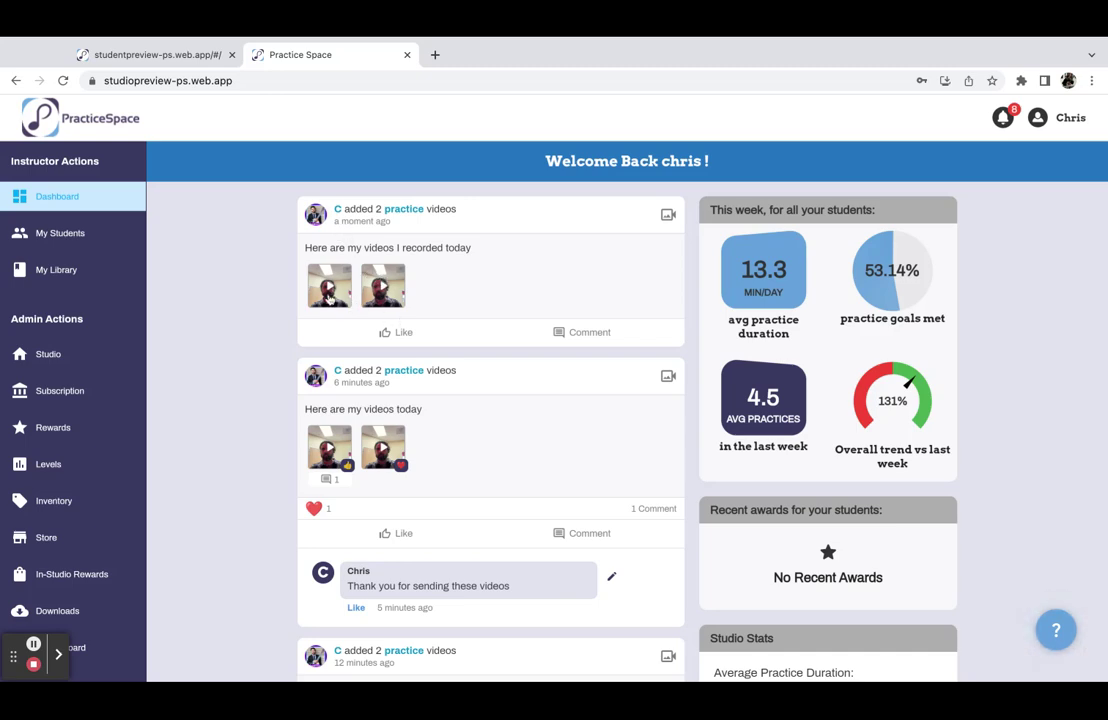
mouse_move(388, 332)
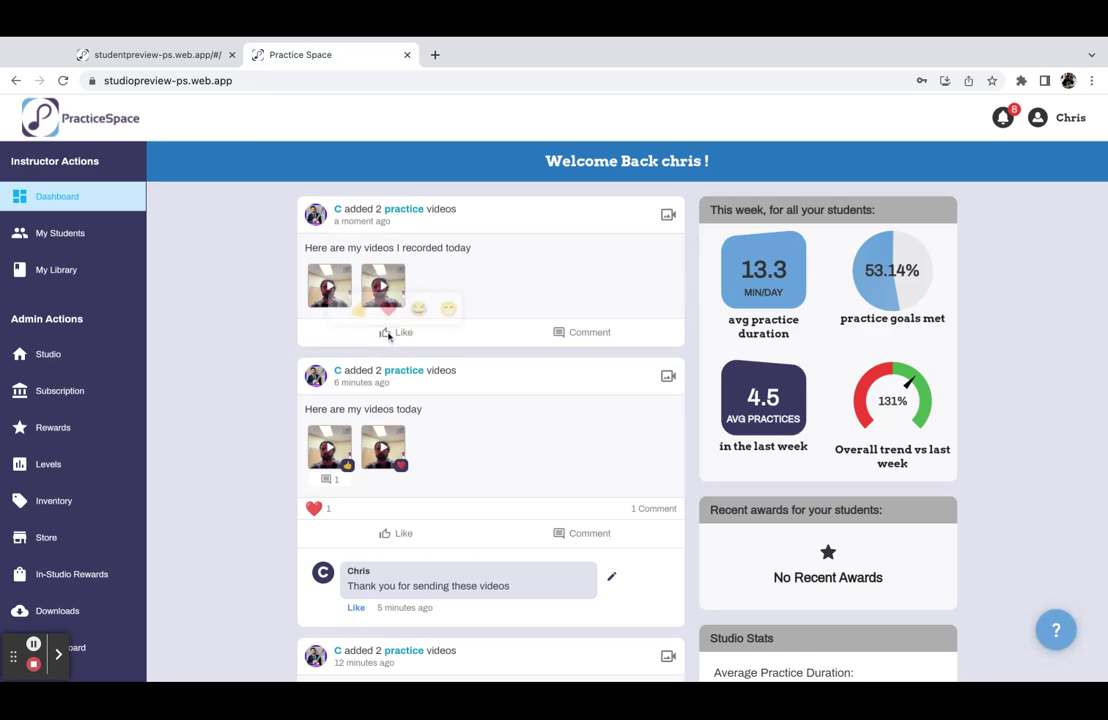
click(388, 310)
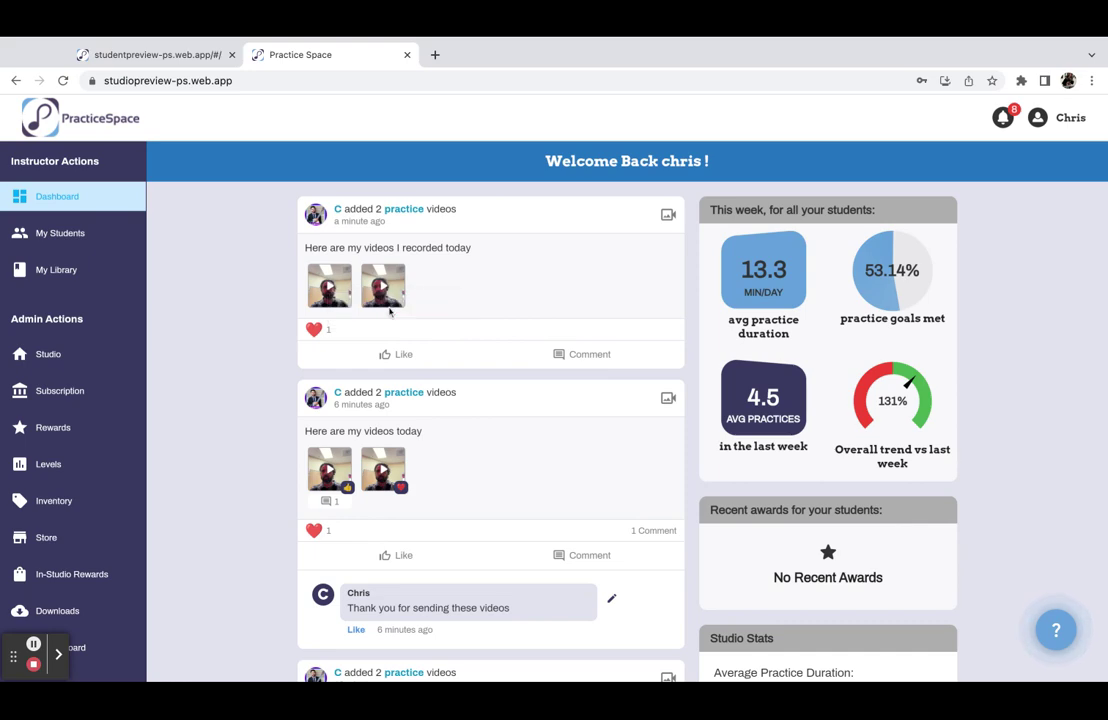
click(574, 355)
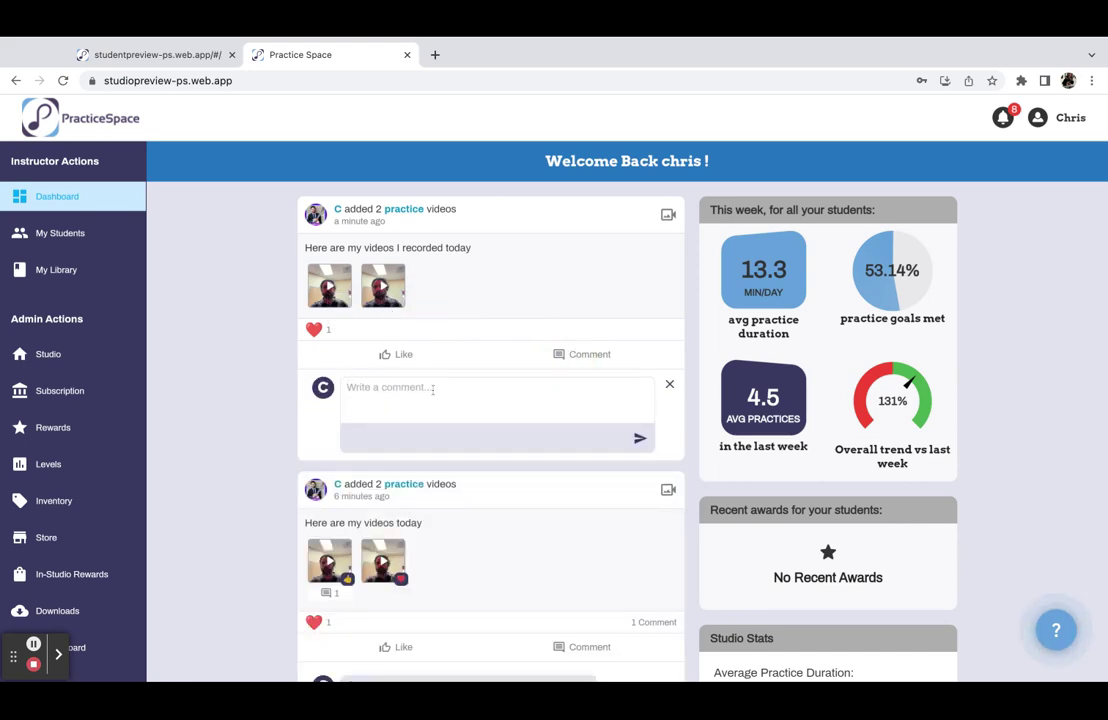
text(THank you for sending these )
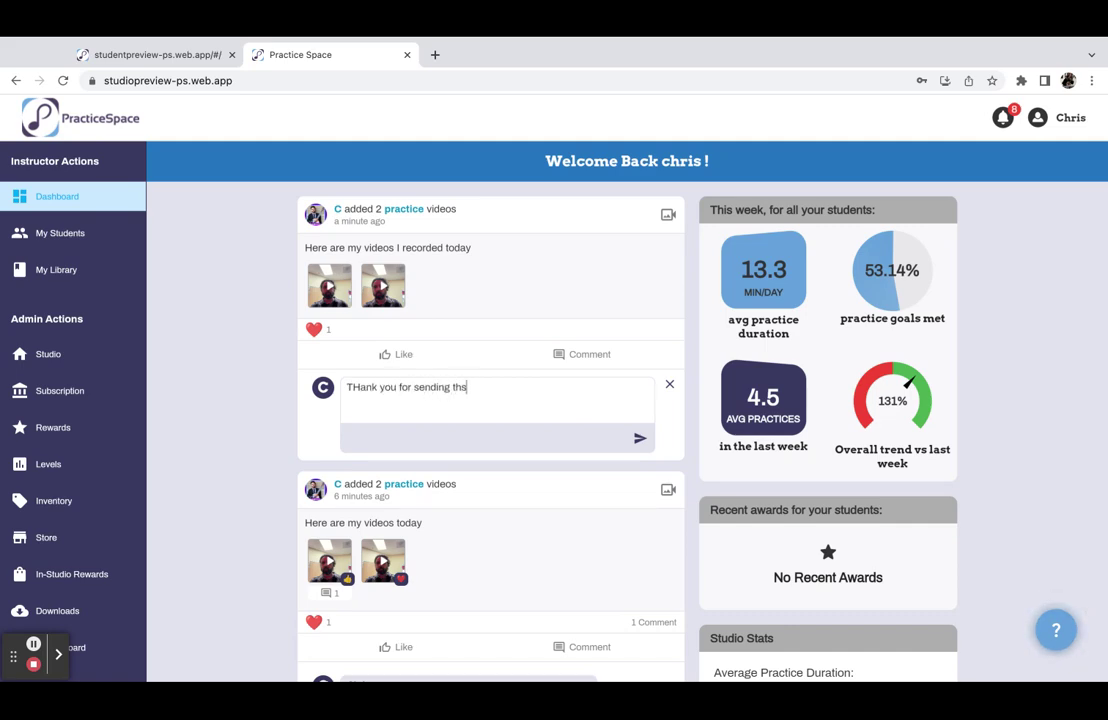
text(videos)
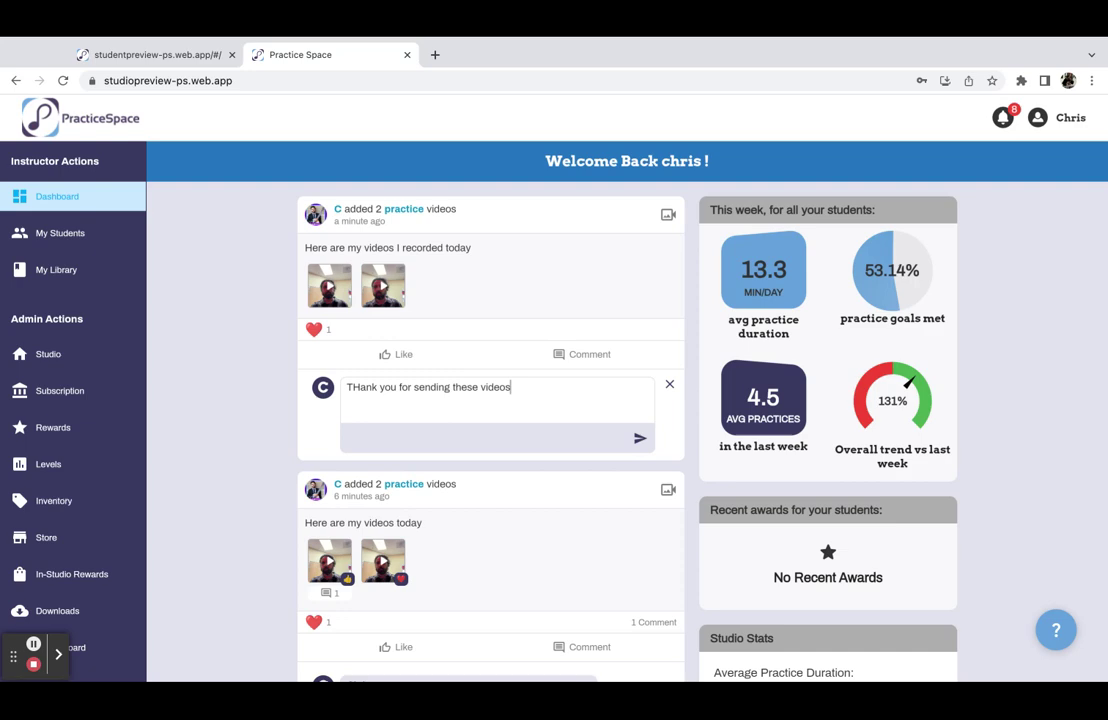
click(638, 439)
- Open the first video of the newest post, give it a thumbs-up and post the comment "Practice measures 5-10 slow"
click(332, 288)
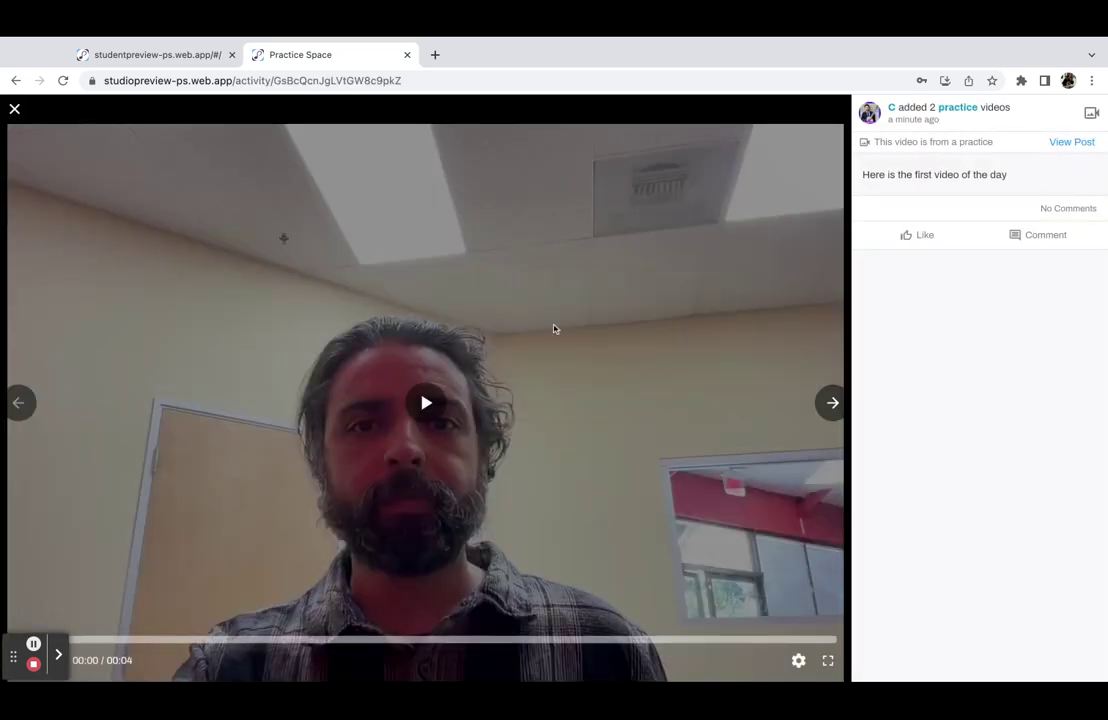
click(917, 237)
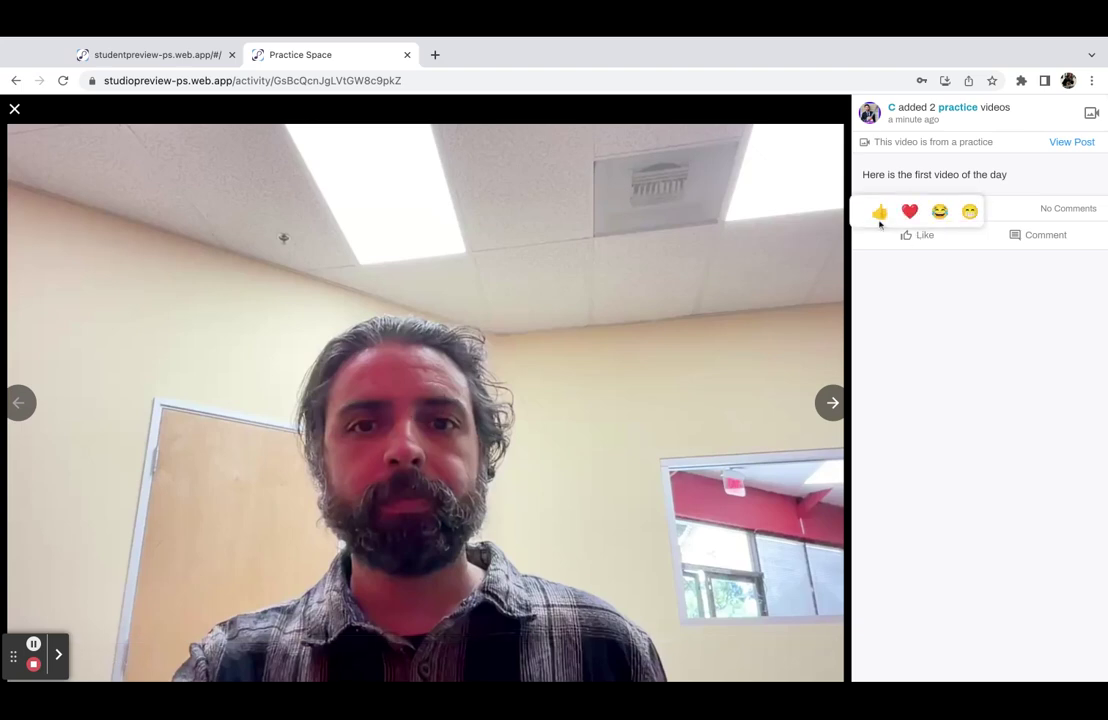
click(879, 214)
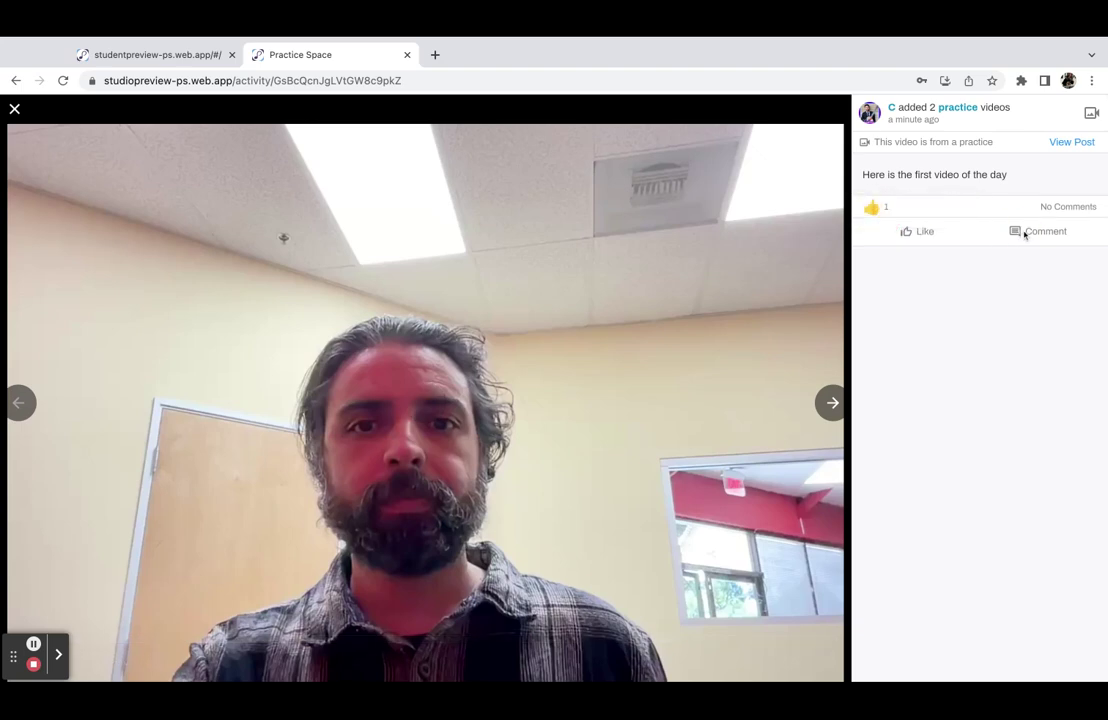
click(1040, 231)
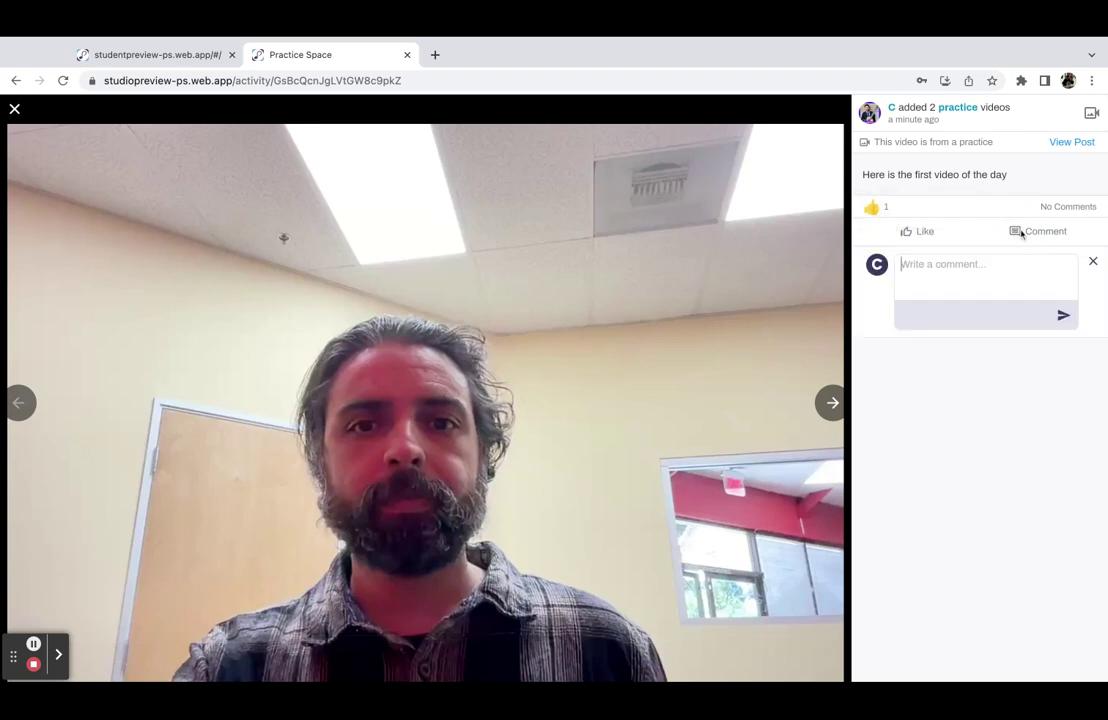
click(946, 263)
text(Practice measures 5-10 slow)
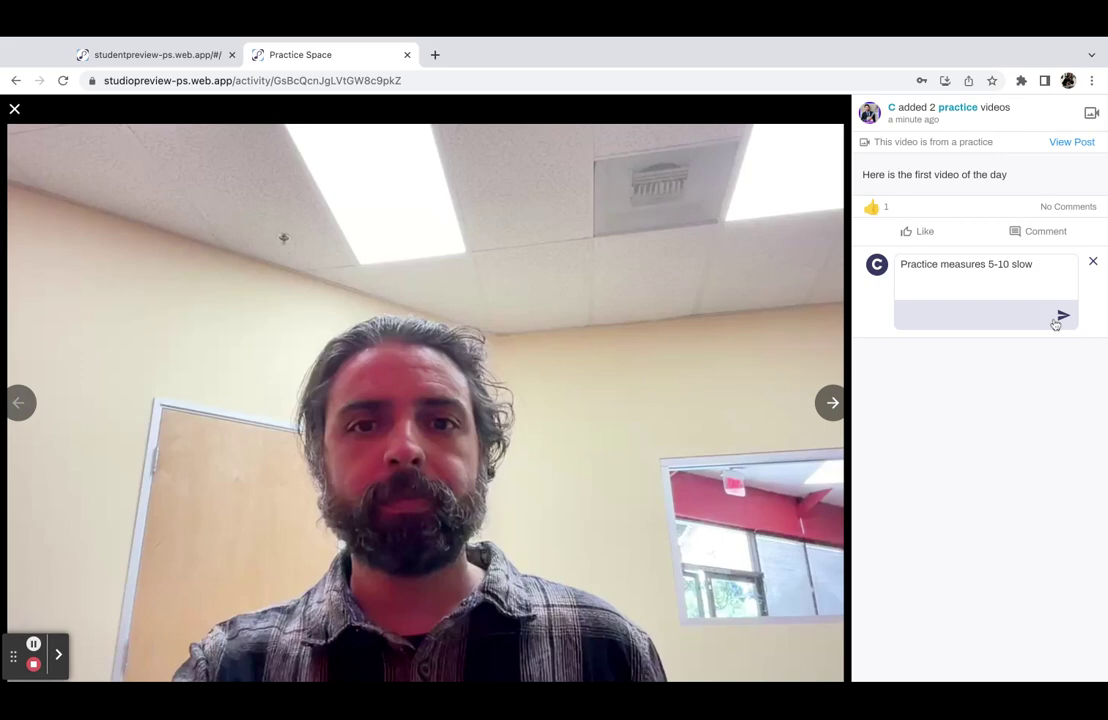
click(1063, 315)
- Go to the second video in the post and react to it with a heart
click(833, 403)
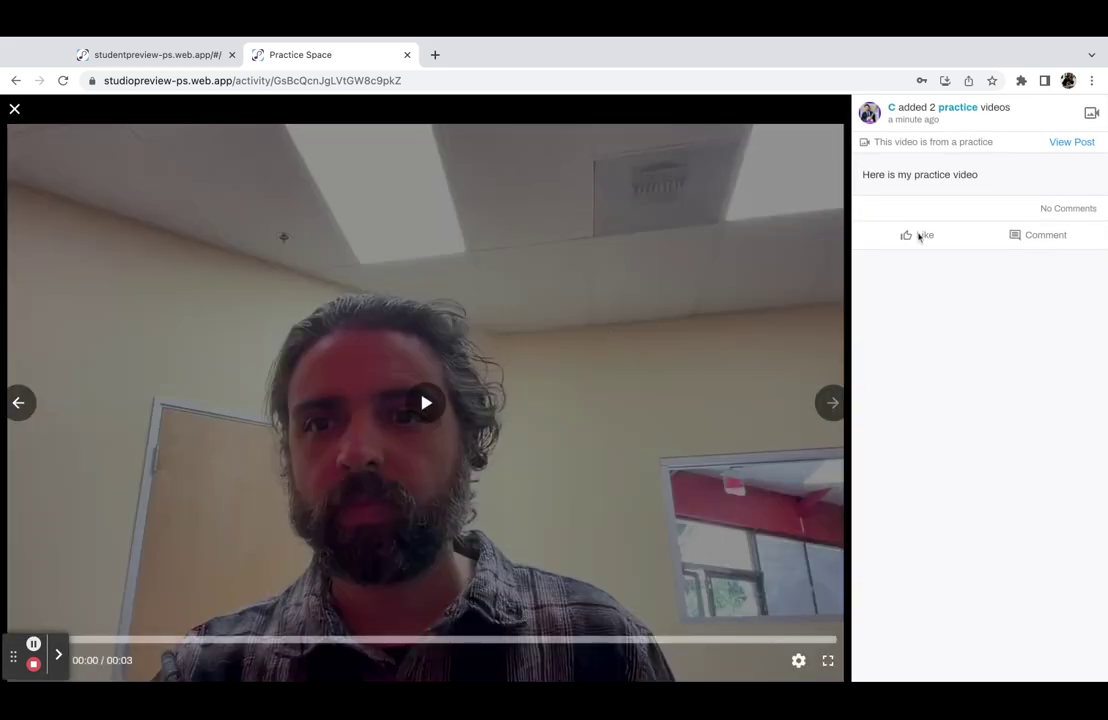
mouse_move(919, 236)
click(910, 213)
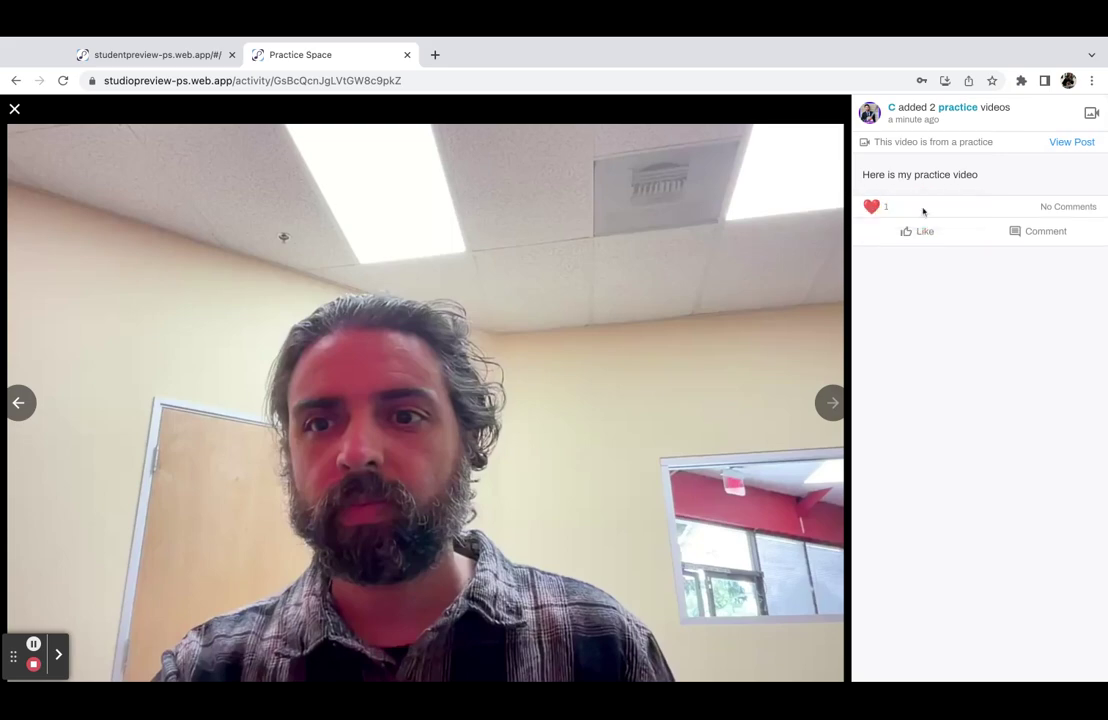
- View the full post, correct its comment to "Thank you for sending these videos", save it and return to the dashboard
click(1062, 142)
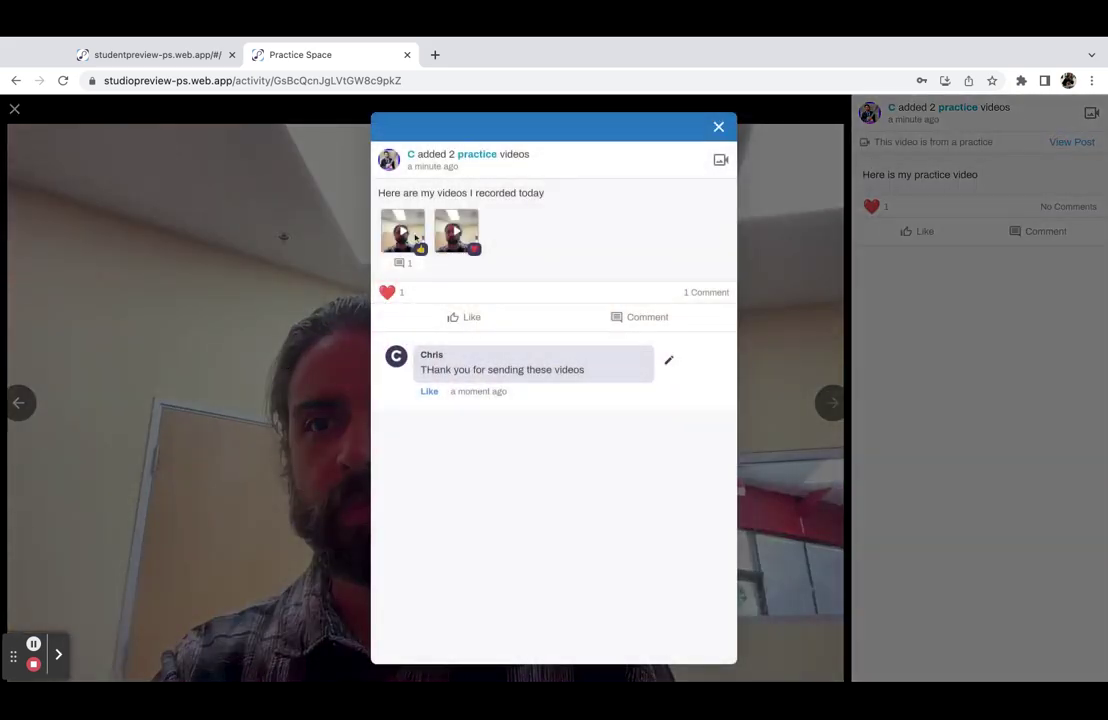
click(669, 360)
click(433, 356)
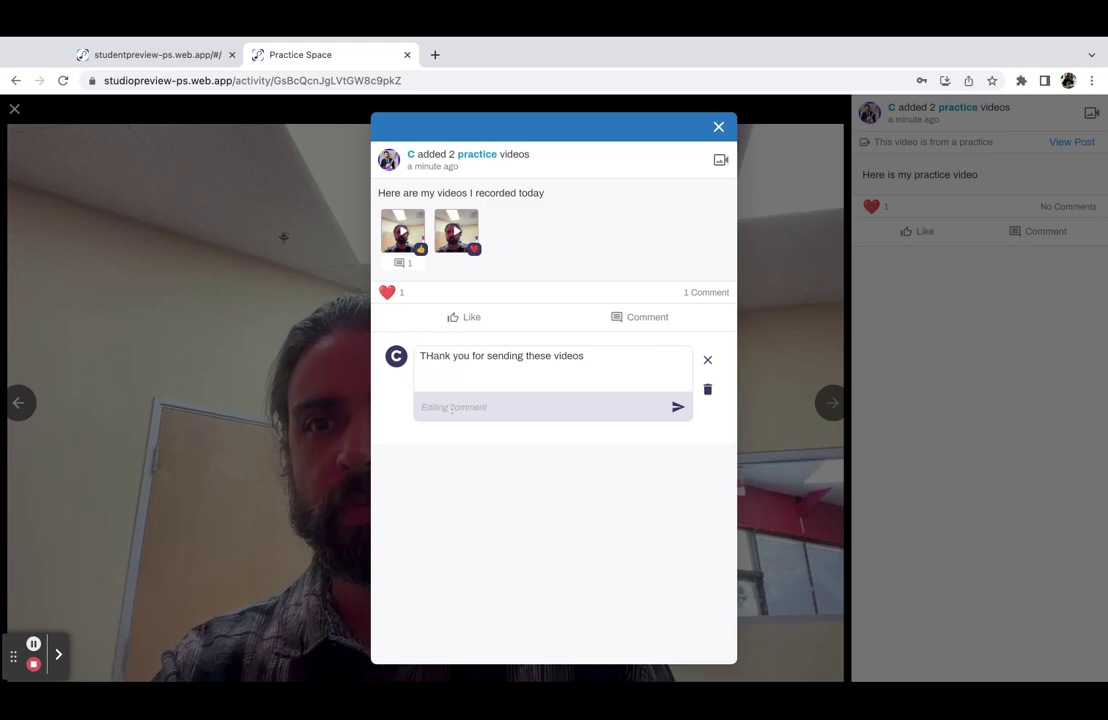
key(BackSpace)
text(h)
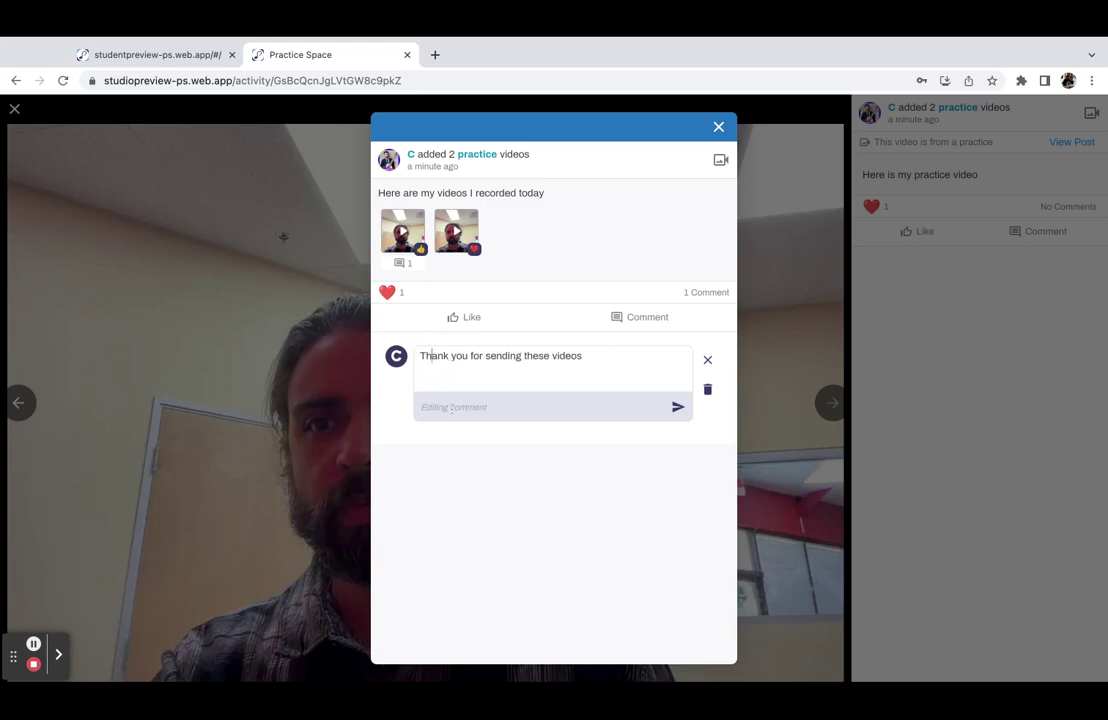
click(707, 361)
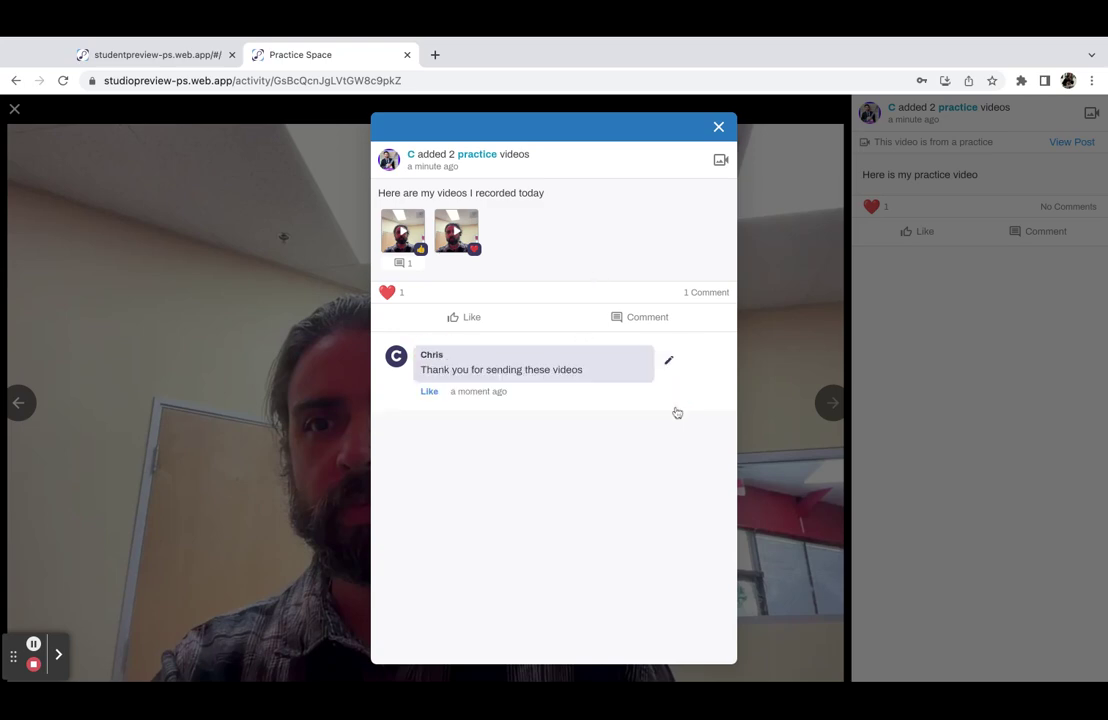
click(717, 130)
click(14, 107)
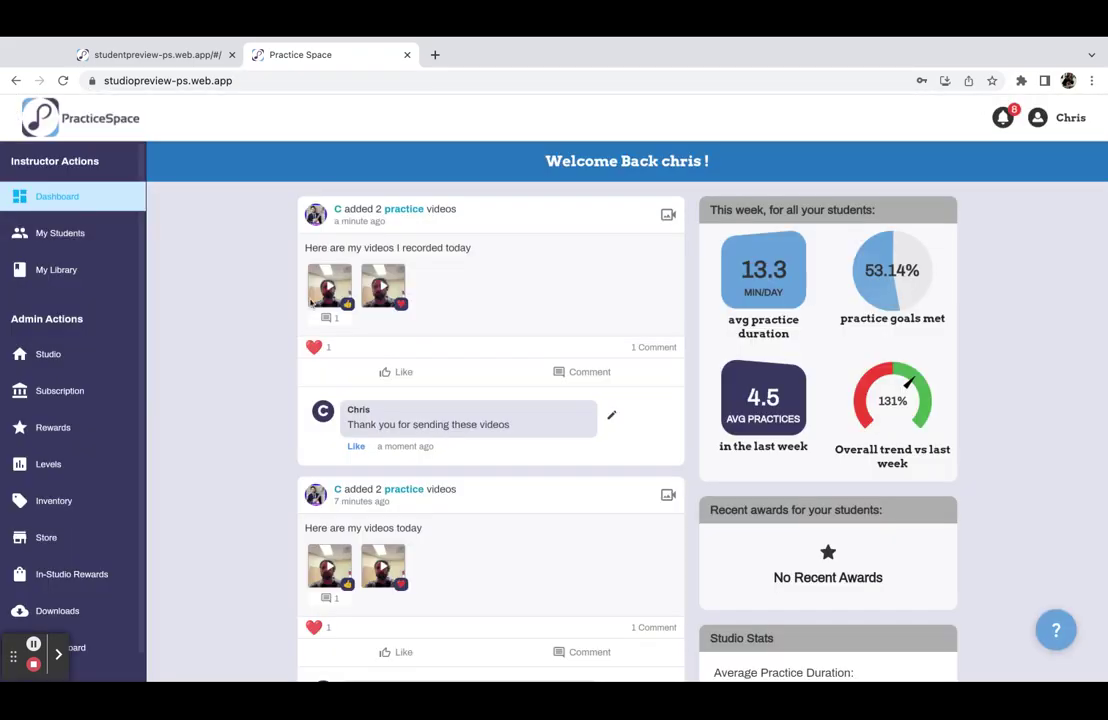
- Look through the teacher's notifications about posted student videos, and close the list
click(1003, 118)
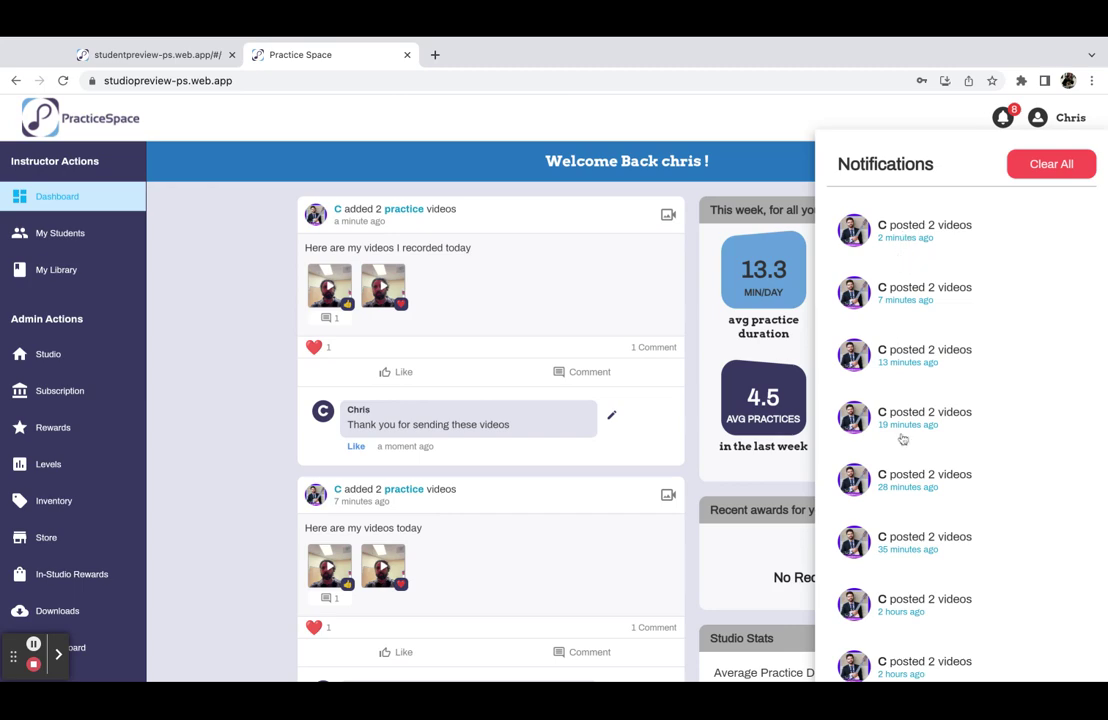
click(765, 126)
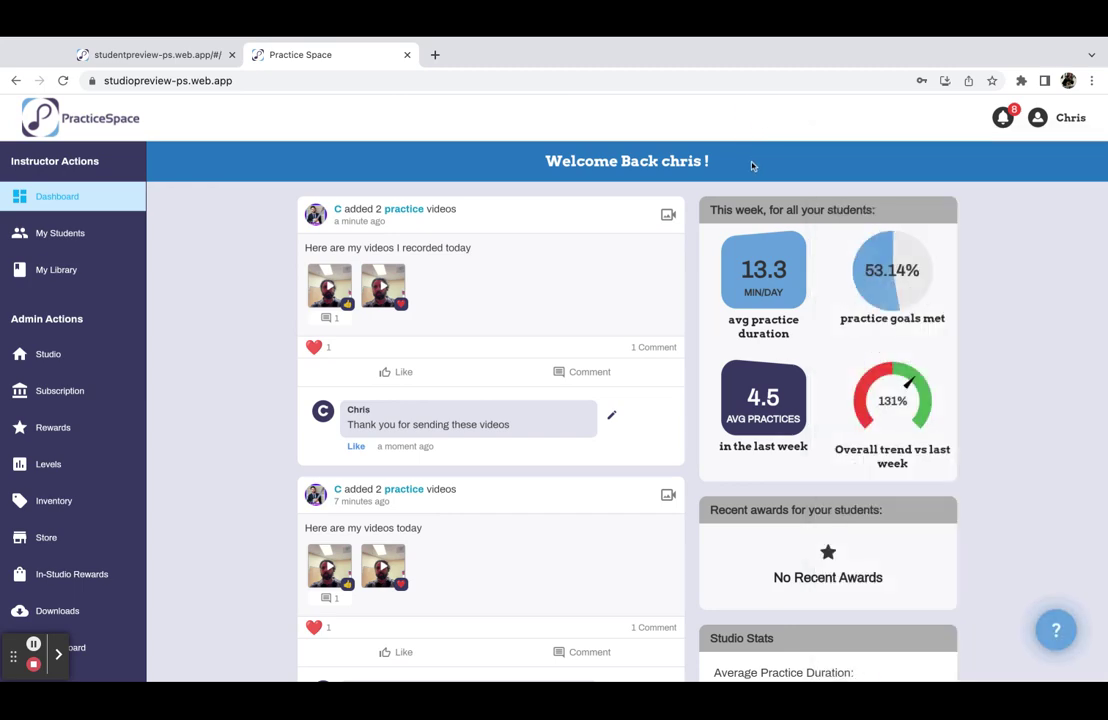